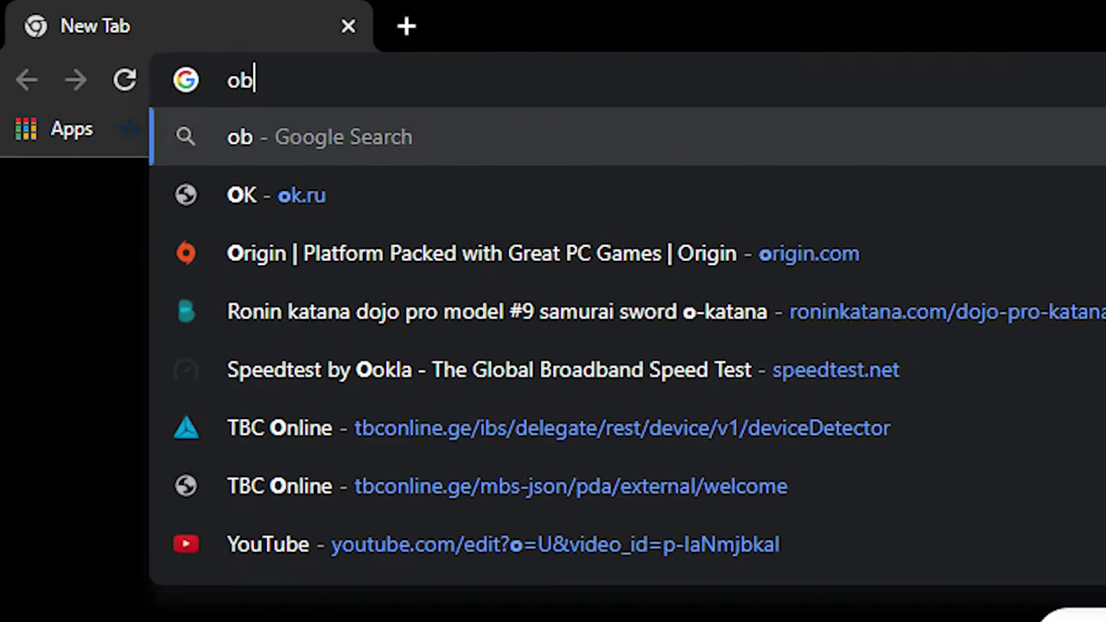
# - Search the web for obs, open the official OBS site and download its Windows installer to the Desktop
pyautogui.press('Return')
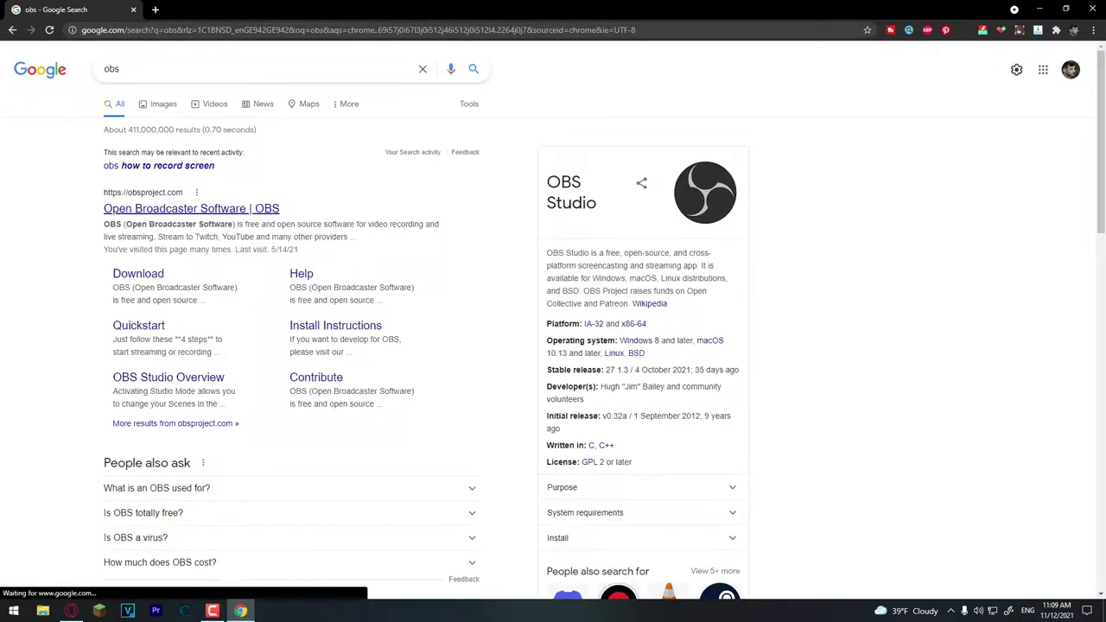
pyautogui.click(191, 208)
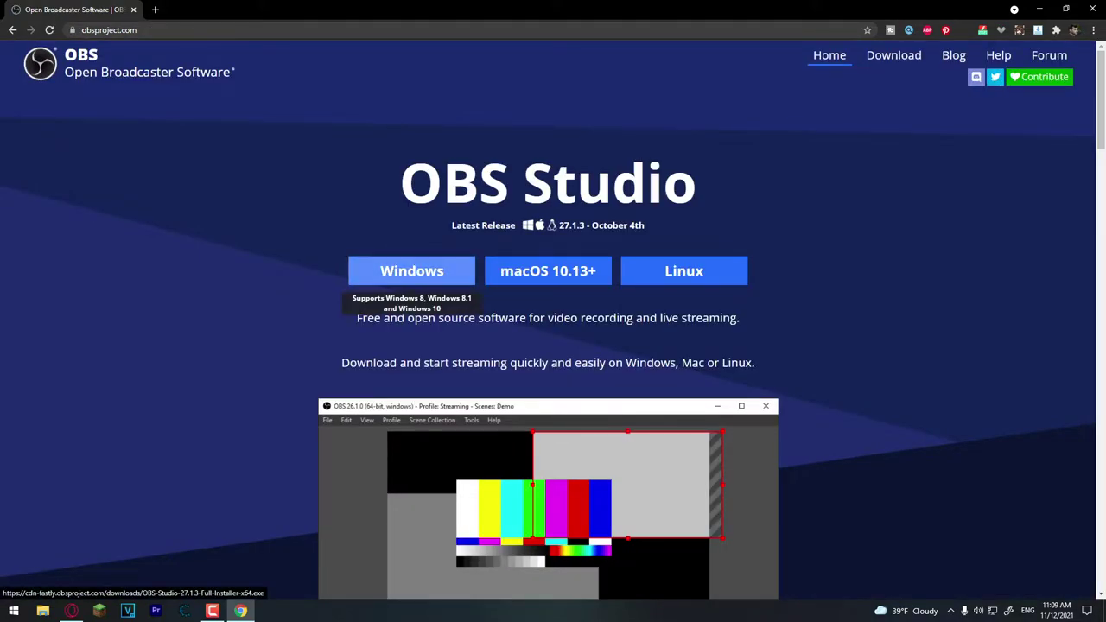
pyautogui.click(412, 271)
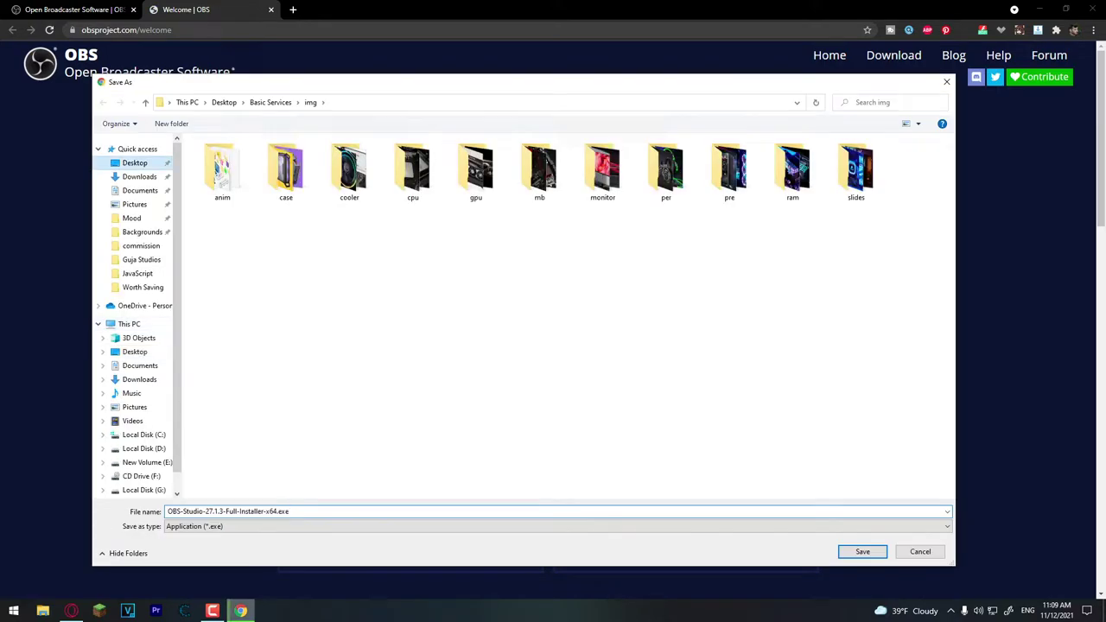
pyautogui.click(135, 163)
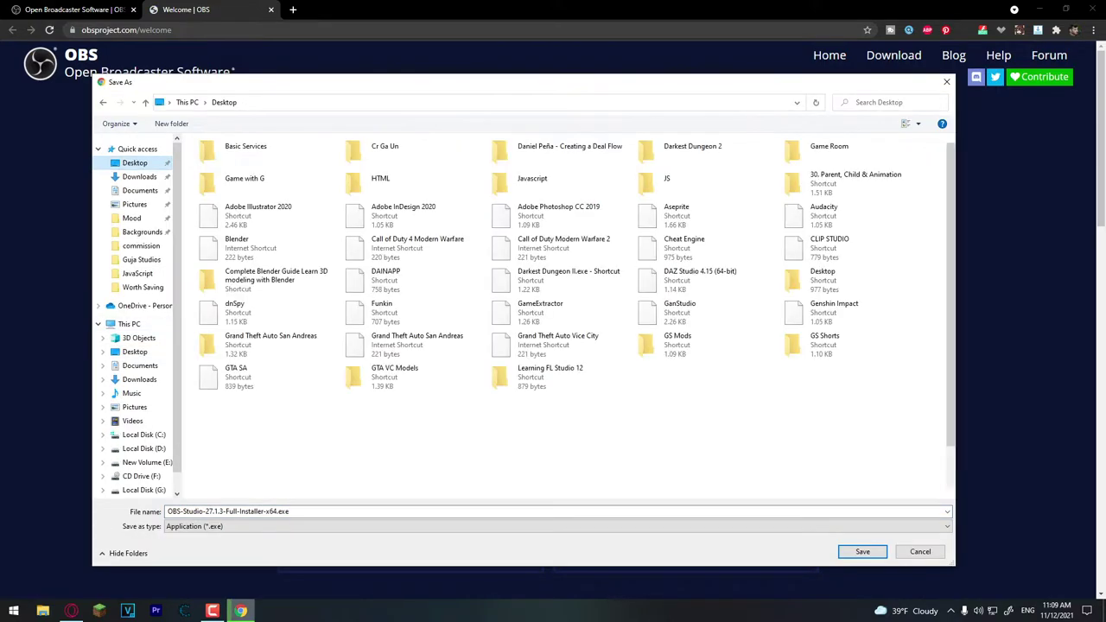
pyautogui.click(862, 551)
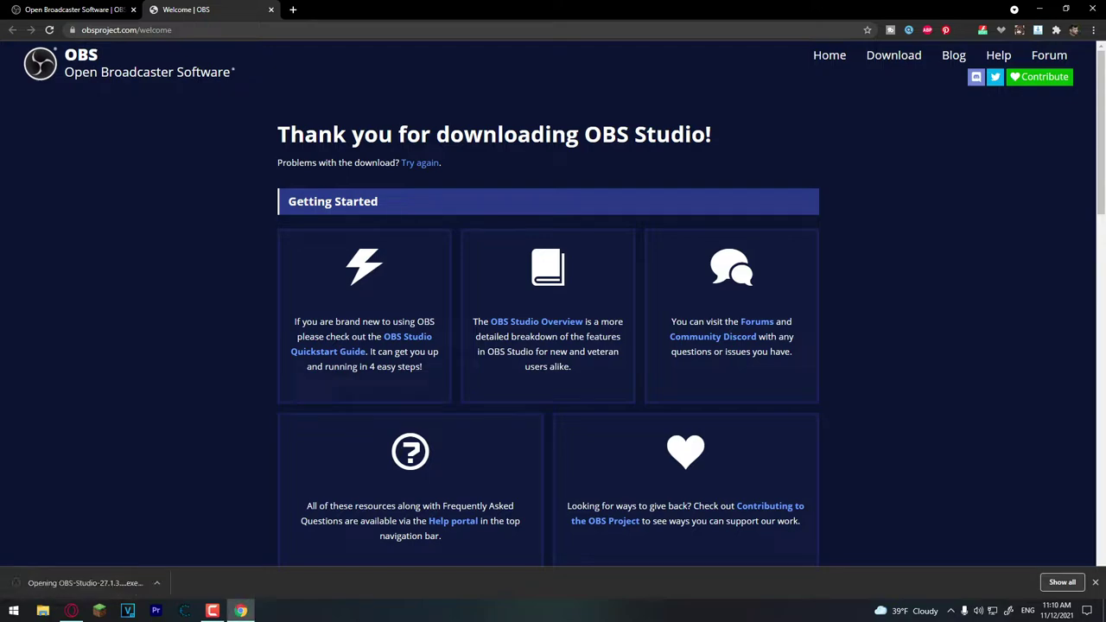
# - Minimize the browser and install OBS Studio 27.1.3 into the default C:\Program Files\obs-studio folder
pyautogui.click(1039, 8)
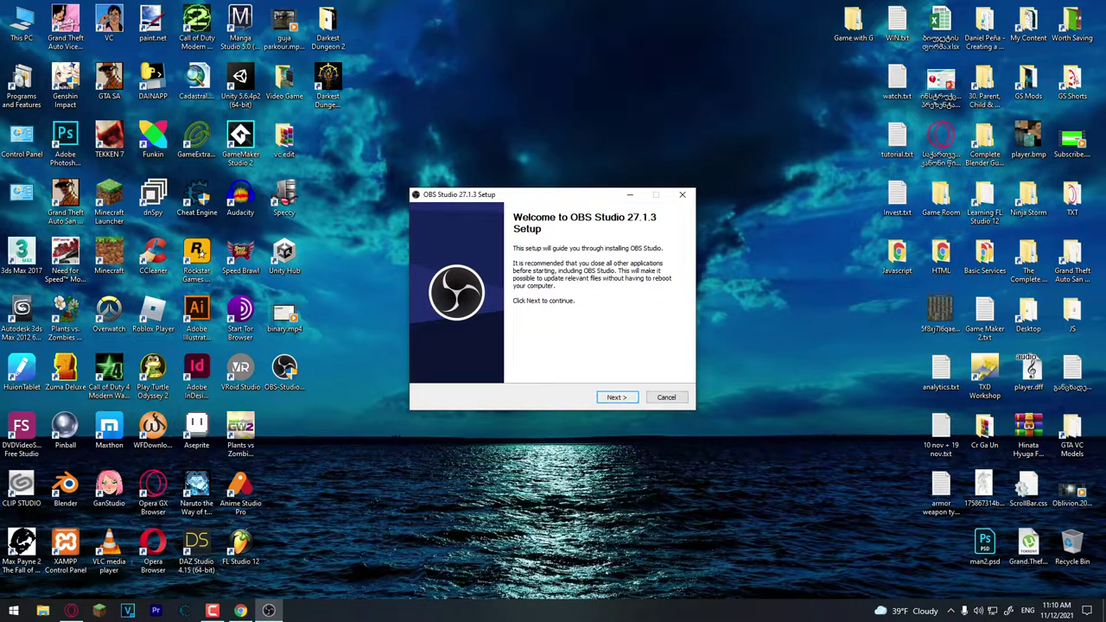
pyautogui.press('Return')
pyautogui.press('Return')
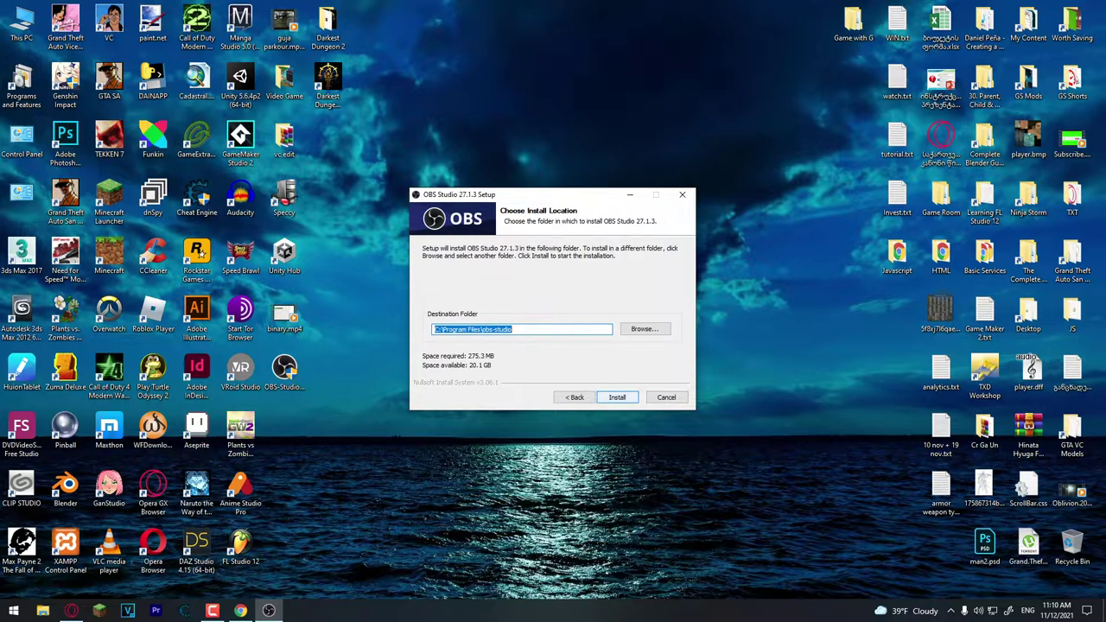
pyautogui.press('Return')
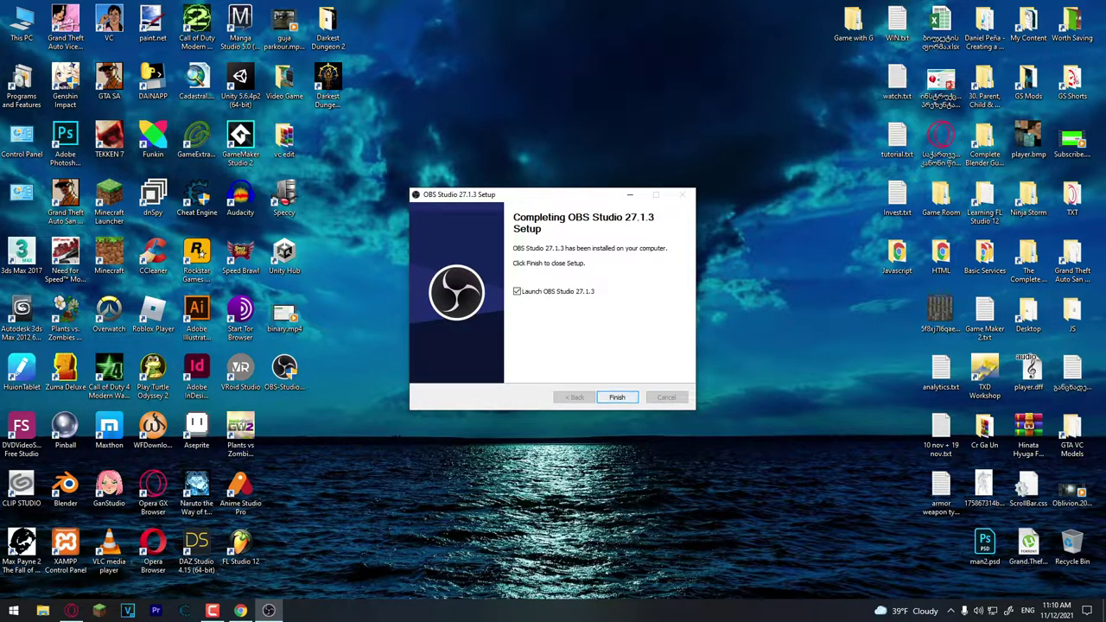
# - Rearrange the installer and OBS Studio icons on the desktop, and finish the setup with OBS Studio set to launch
pyautogui.moveTo(284, 370); pyautogui.dragTo(940, 544)
pyautogui.moveTo(284, 427); pyautogui.dragTo(284, 371)
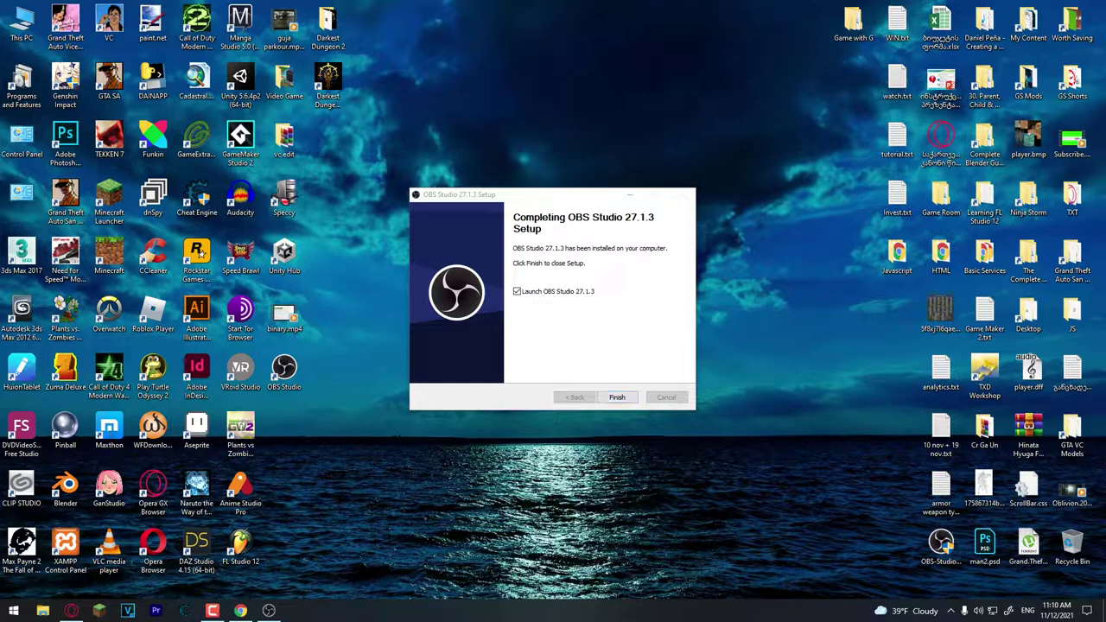
pyautogui.click(616, 397)
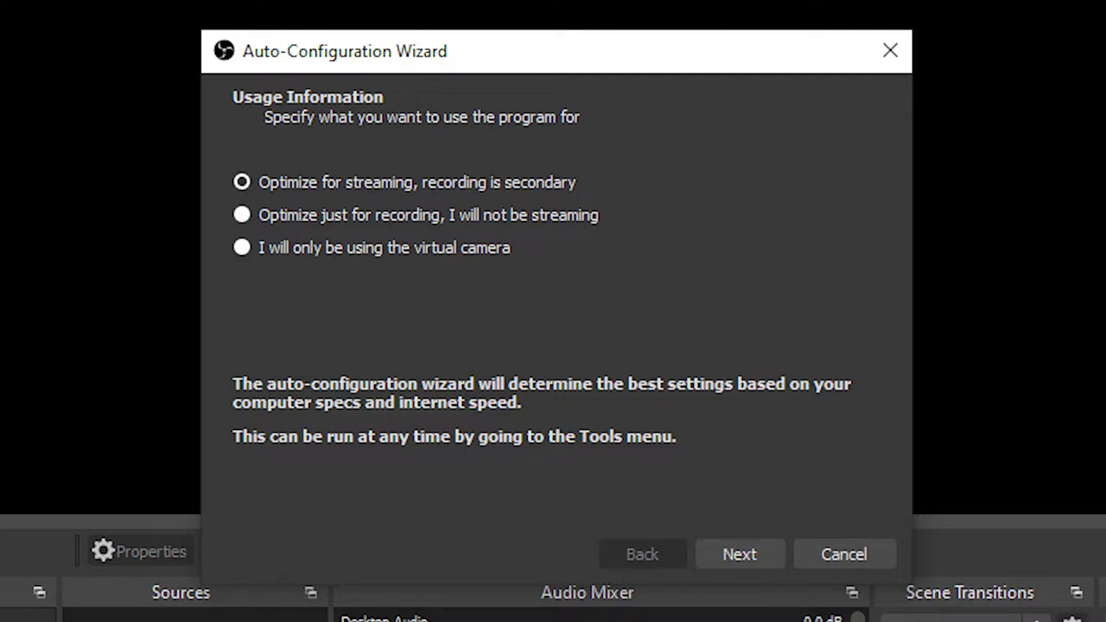
# - Complete the auto-configuration for recording only, with 60 FPS and the current 1920x1080 base resolution, and apply the settings
pyautogui.click(242, 215)
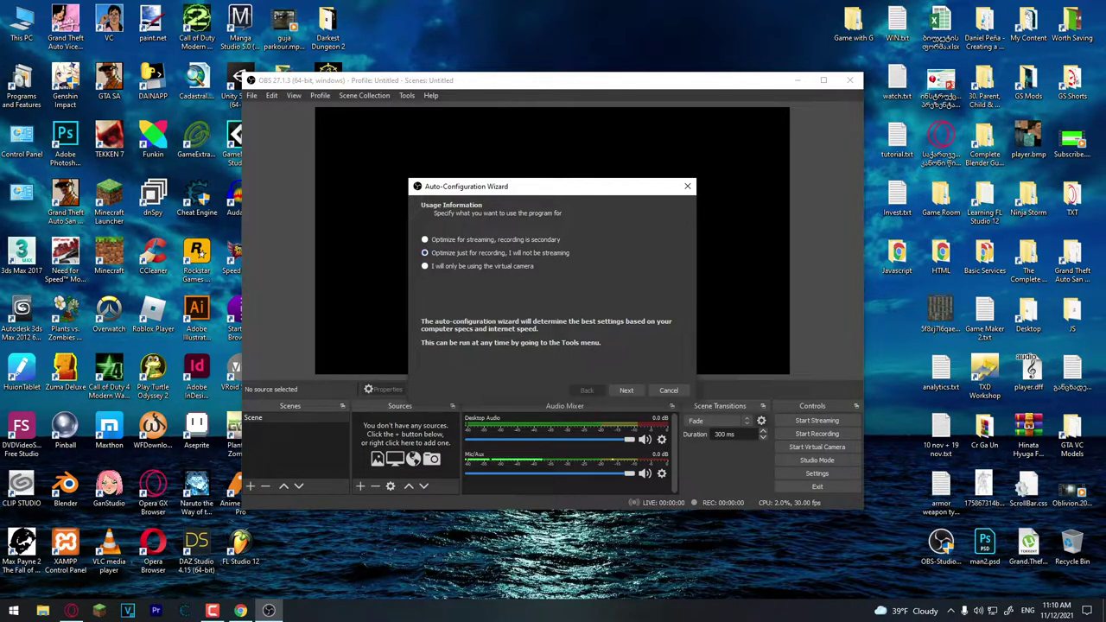
pyautogui.click(625, 390)
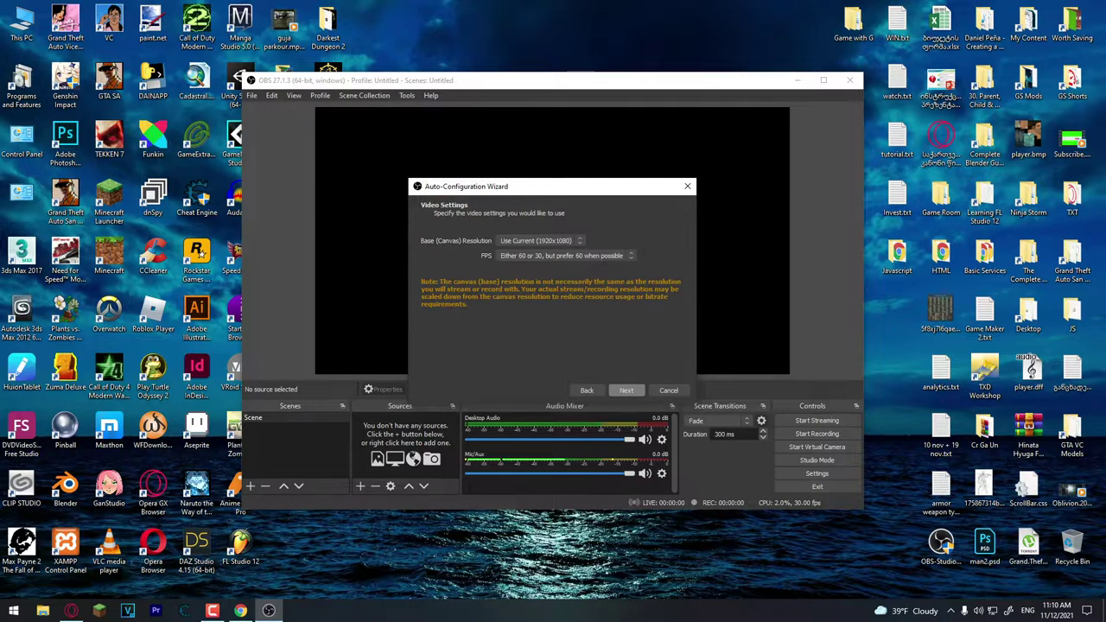
pyautogui.click(618, 254)
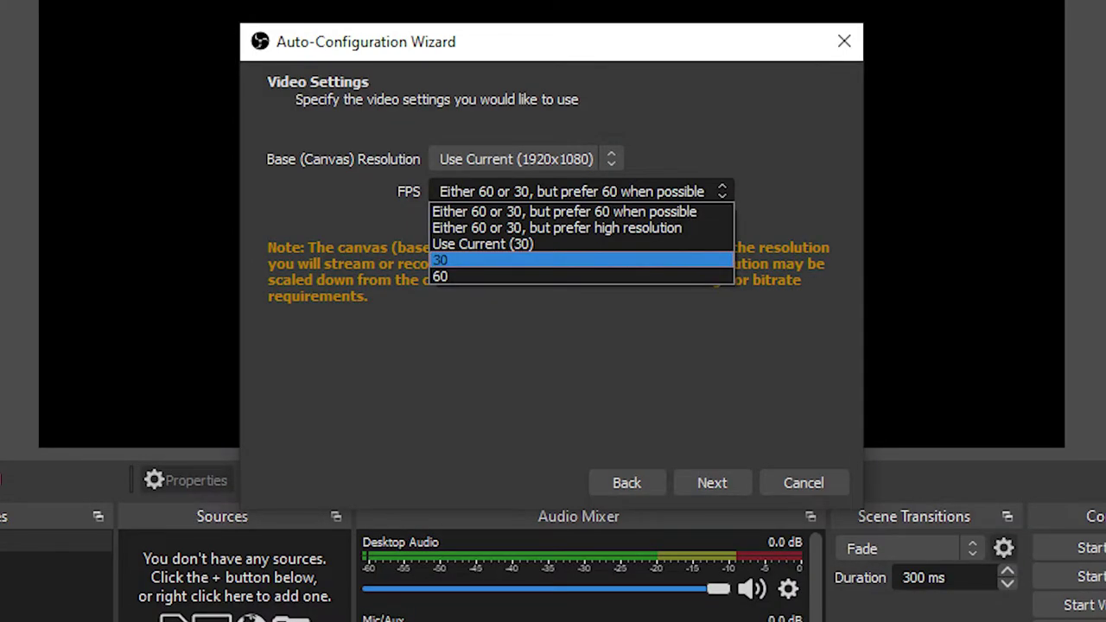
pyautogui.click(581, 277)
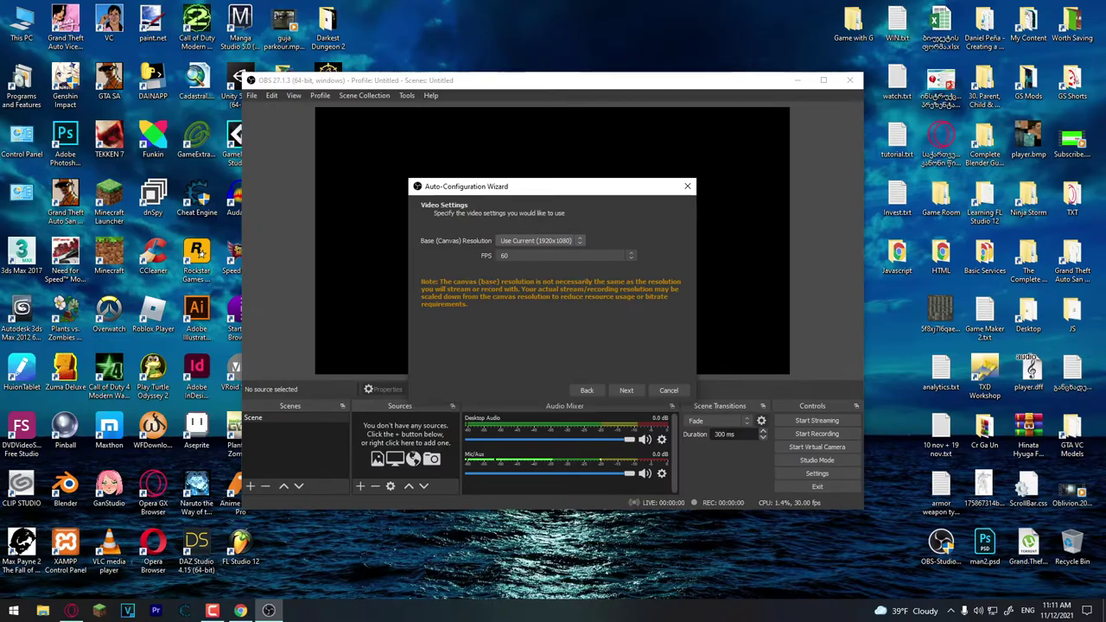
pyautogui.click(542, 241)
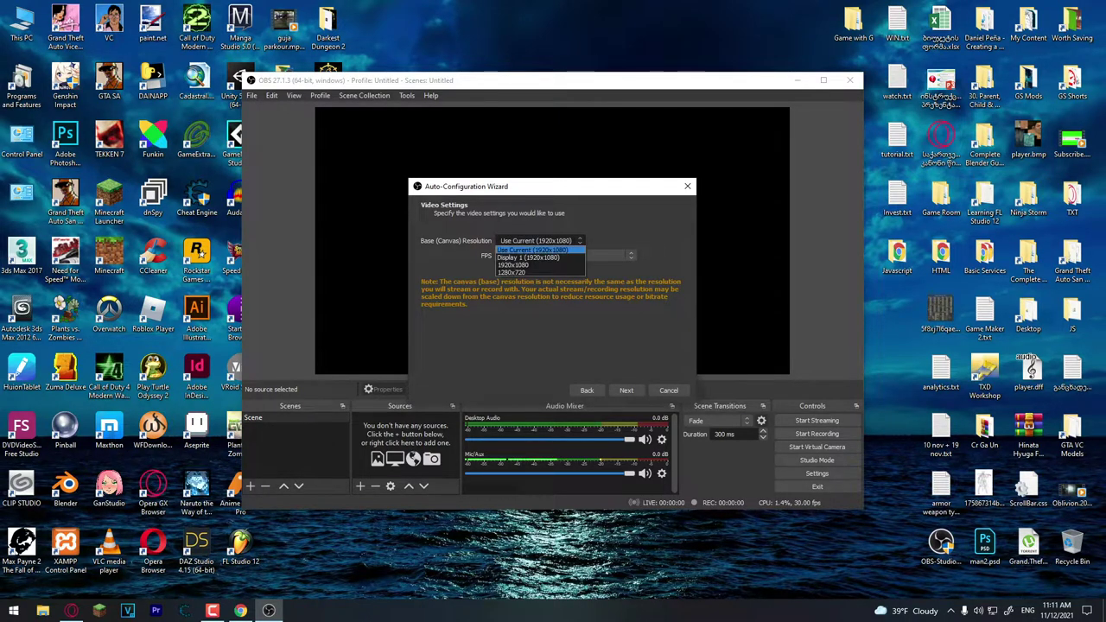
pyautogui.click(540, 248)
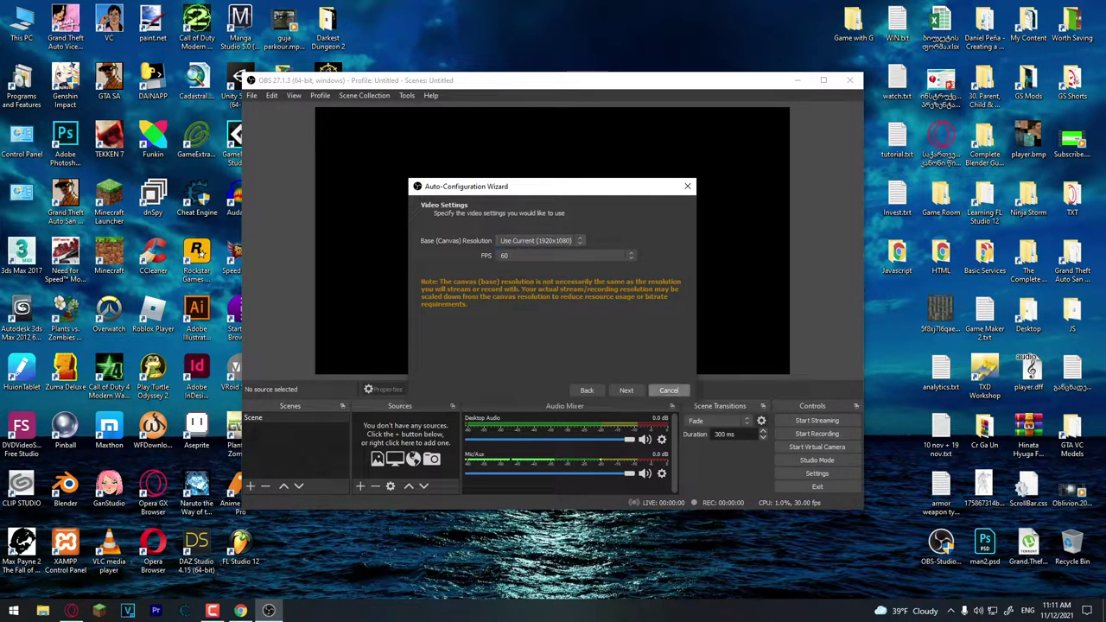
pyautogui.click(626, 389)
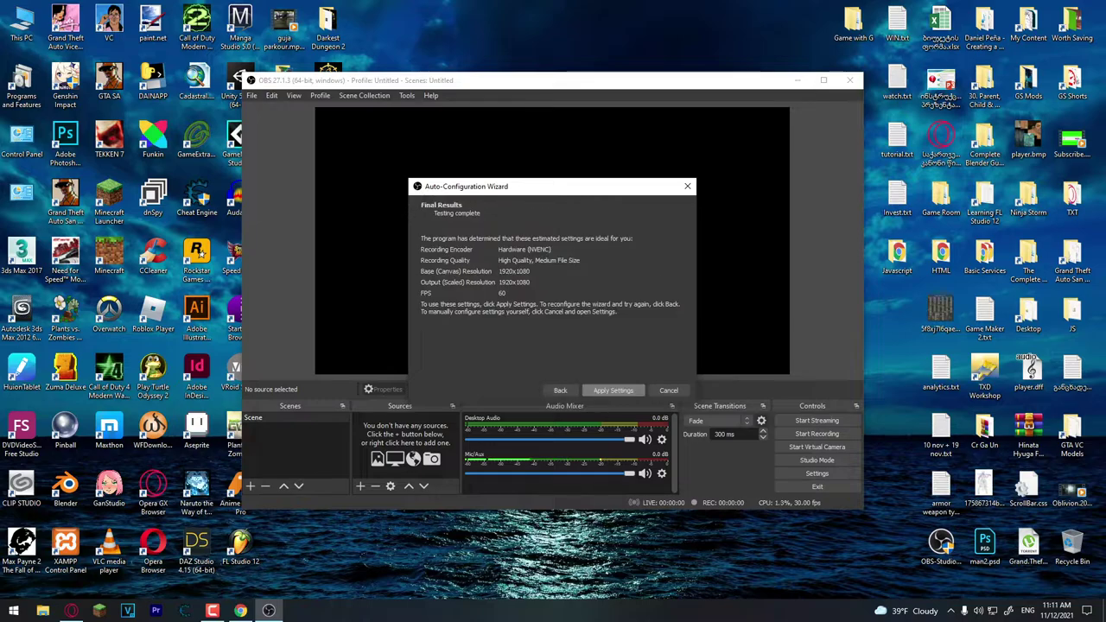
pyautogui.click(614, 389)
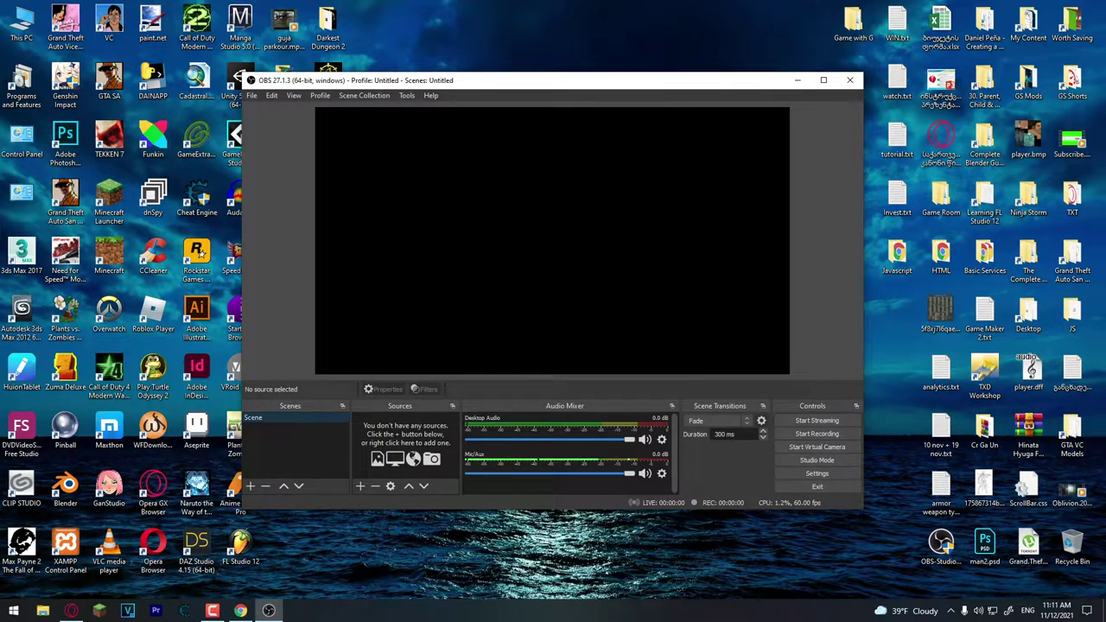
# - Add a Display Capture source named Desktop to the scene and accept its default properties
pyautogui.rightClick(401, 428)
pyautogui.press('Escape')
pyautogui.rightClick(371, 433)
pyautogui.moveTo(406, 441)
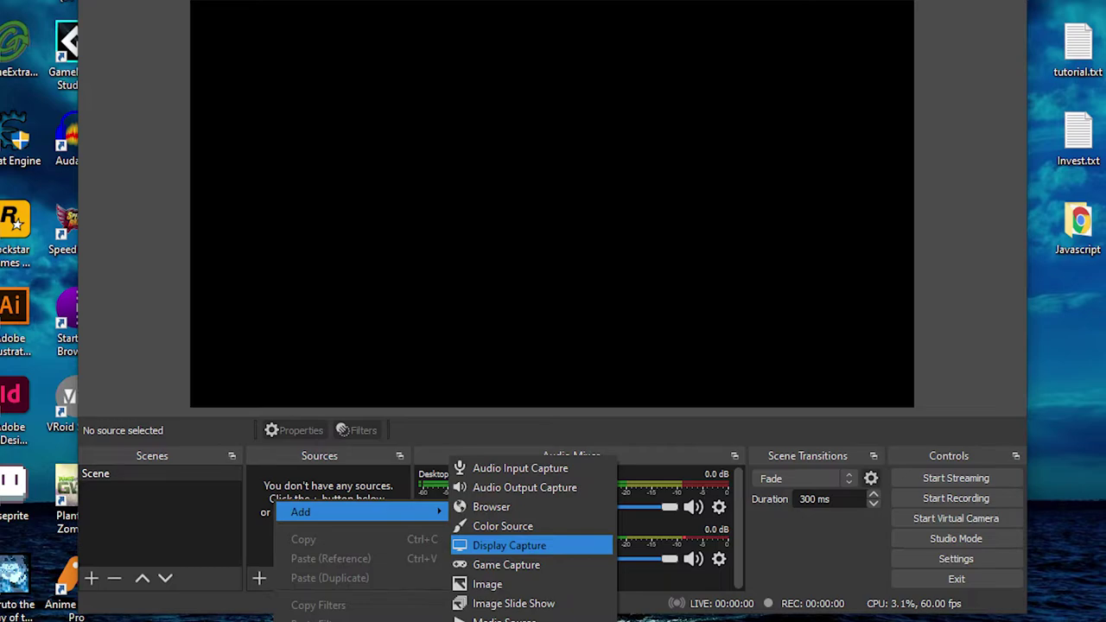
pyautogui.click(609, 235)
pyautogui.write('Desktop')
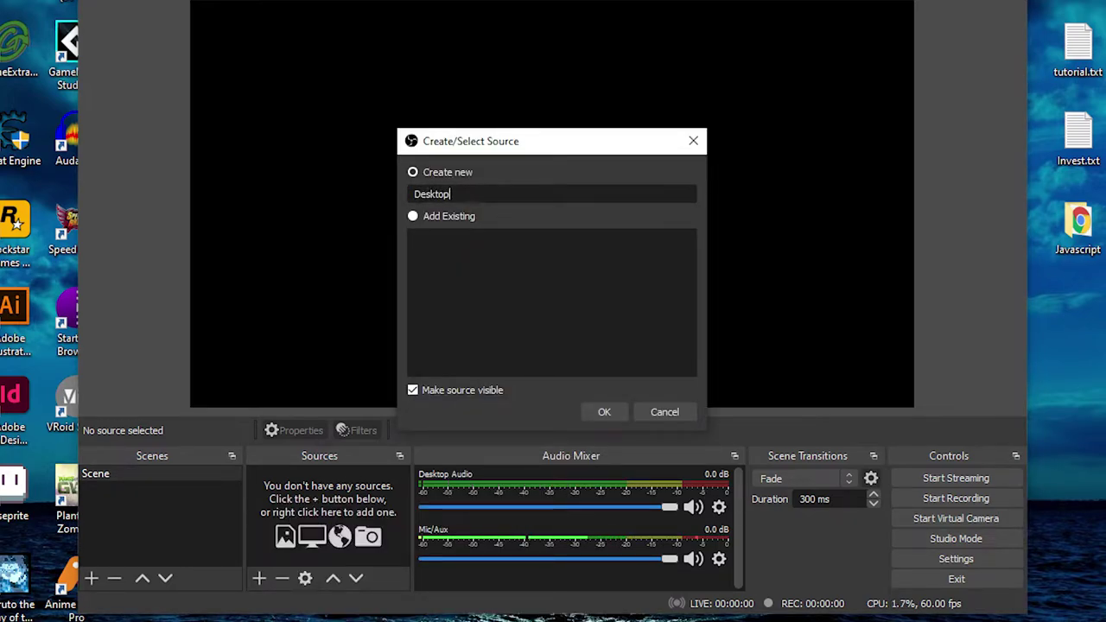
pyautogui.click(604, 411)
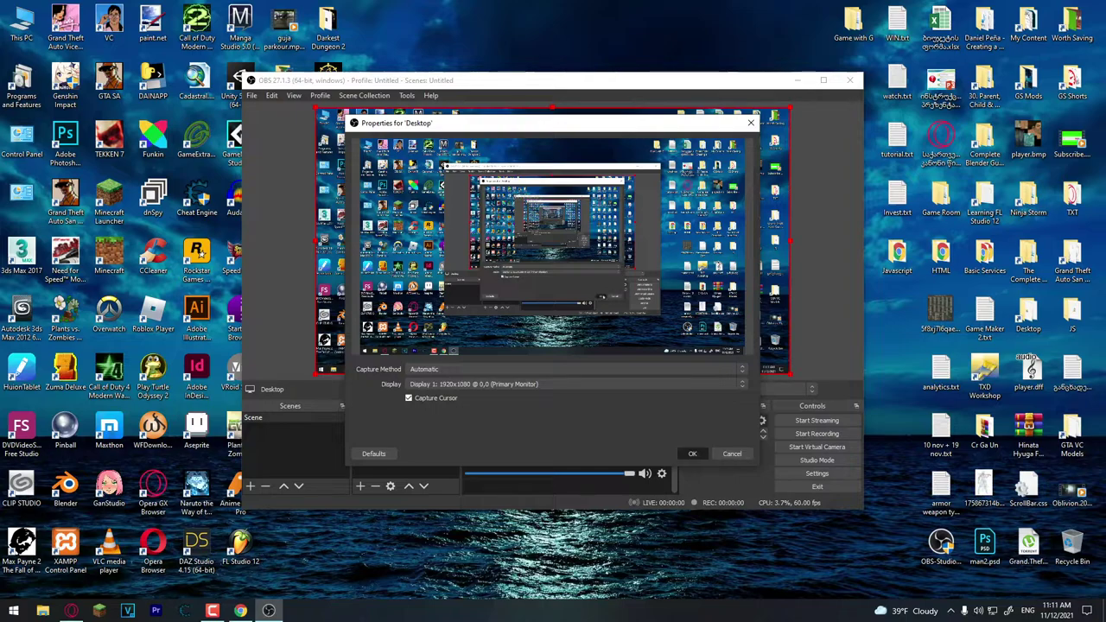
pyautogui.click(692, 454)
# - Add a Game Capture source named Games that captures any fullscreen application
pyautogui.rightClick(388, 442)
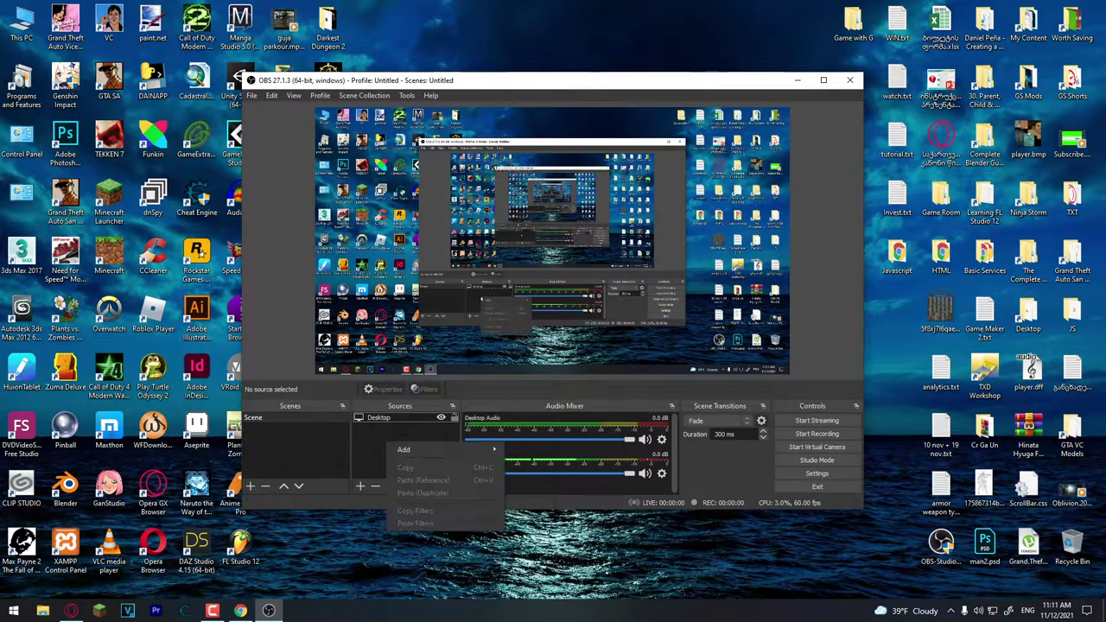
pyautogui.moveTo(483, 449)
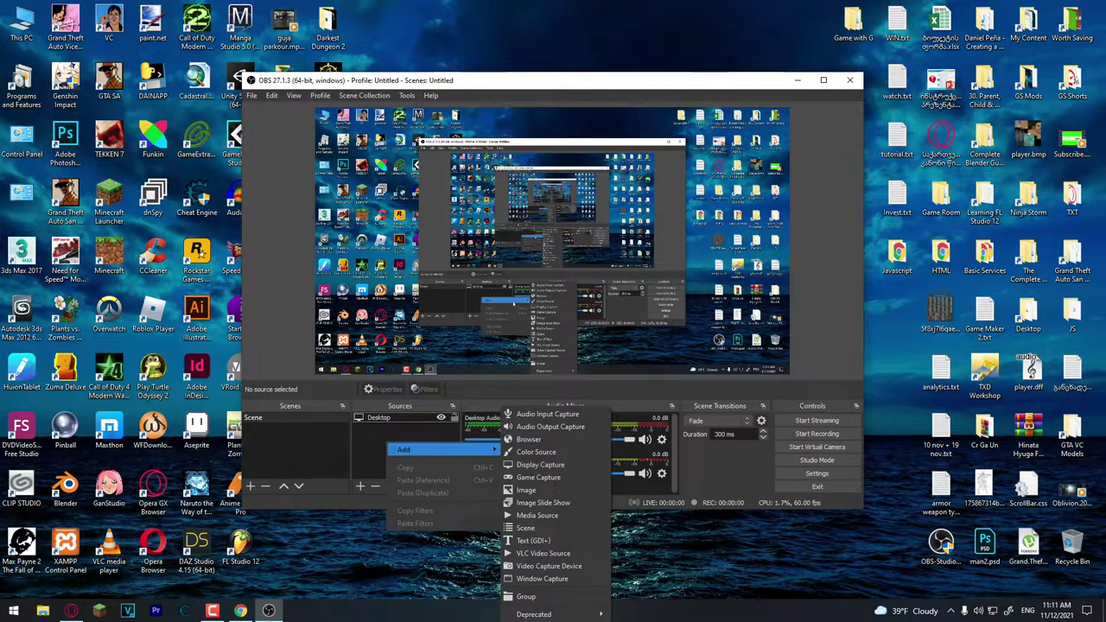
pyautogui.click(539, 477)
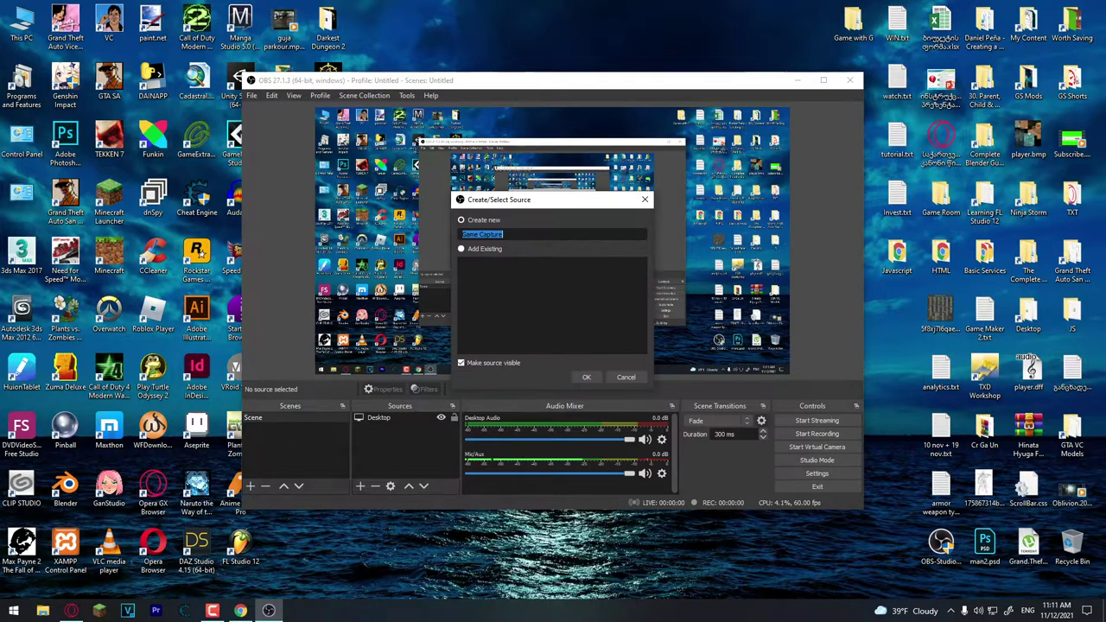
pyautogui.write('Games')
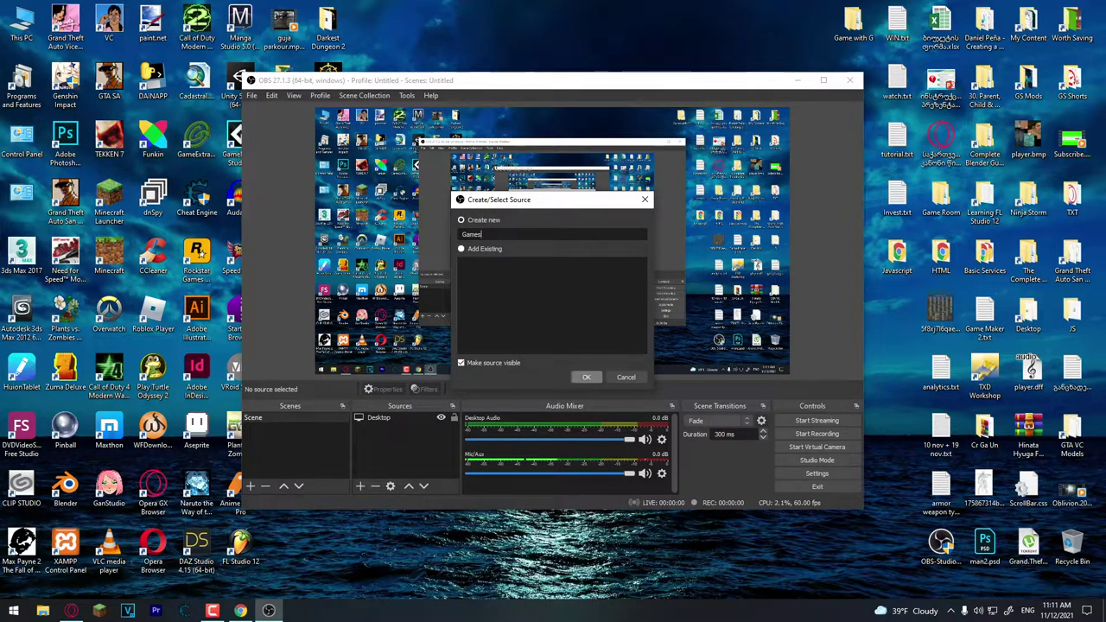
pyautogui.click(586, 377)
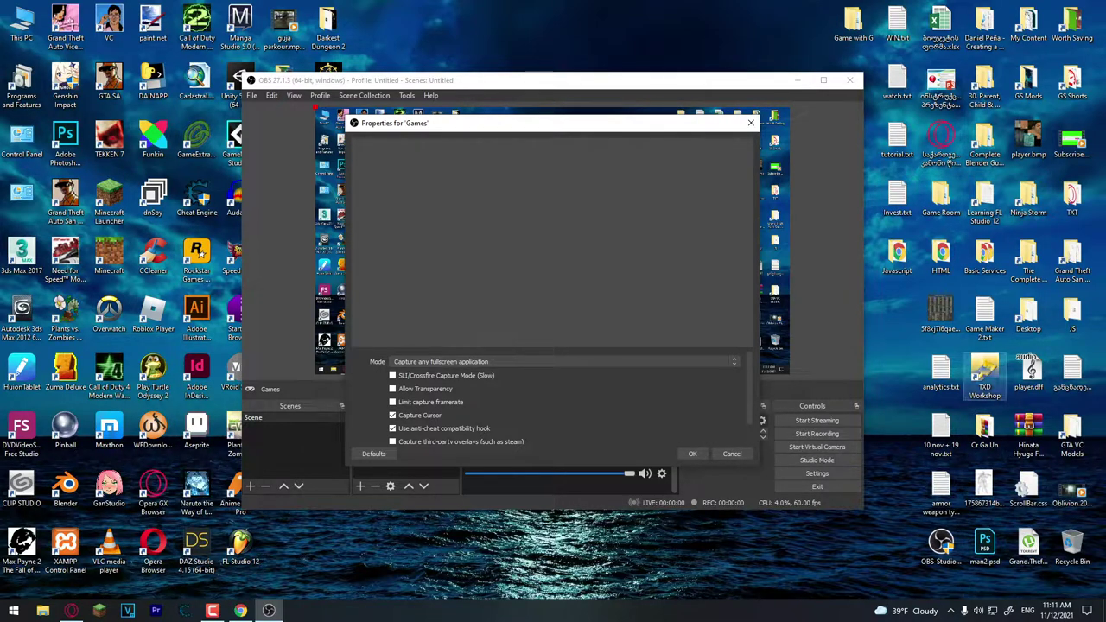
pyautogui.click(692, 454)
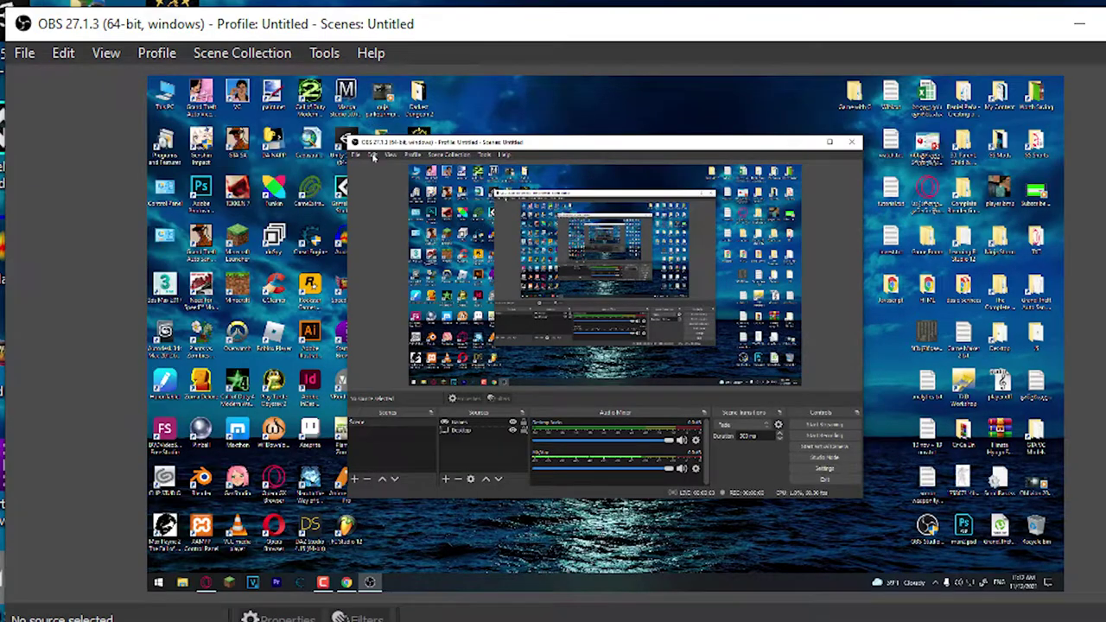
# - Open the output settings and set the recording format to mp4
pyautogui.click(24, 53)
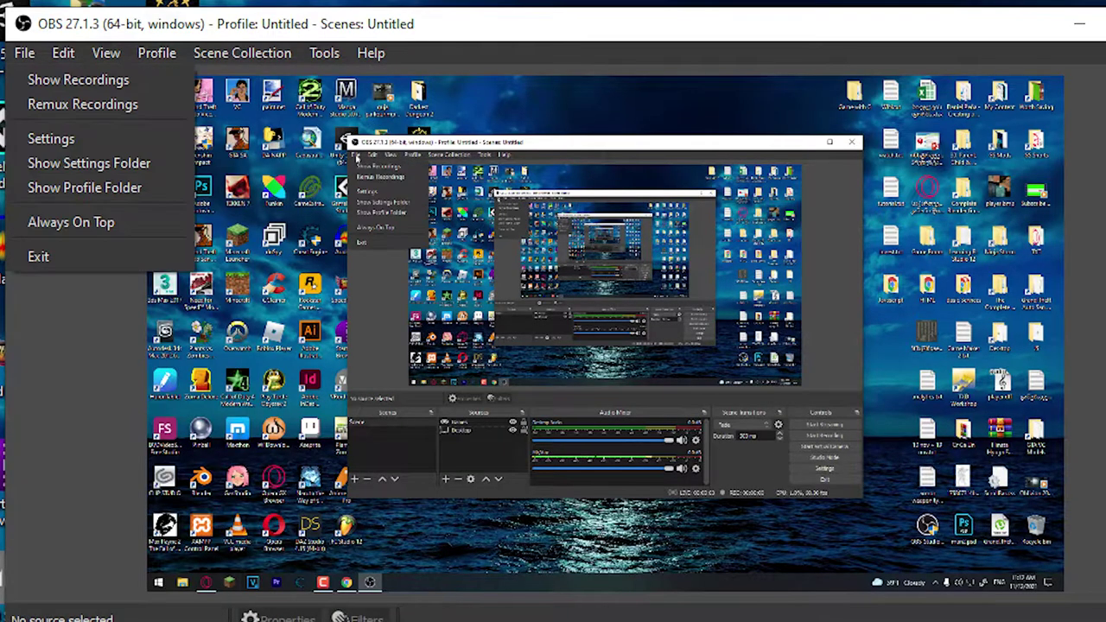
pyautogui.click(45, 138)
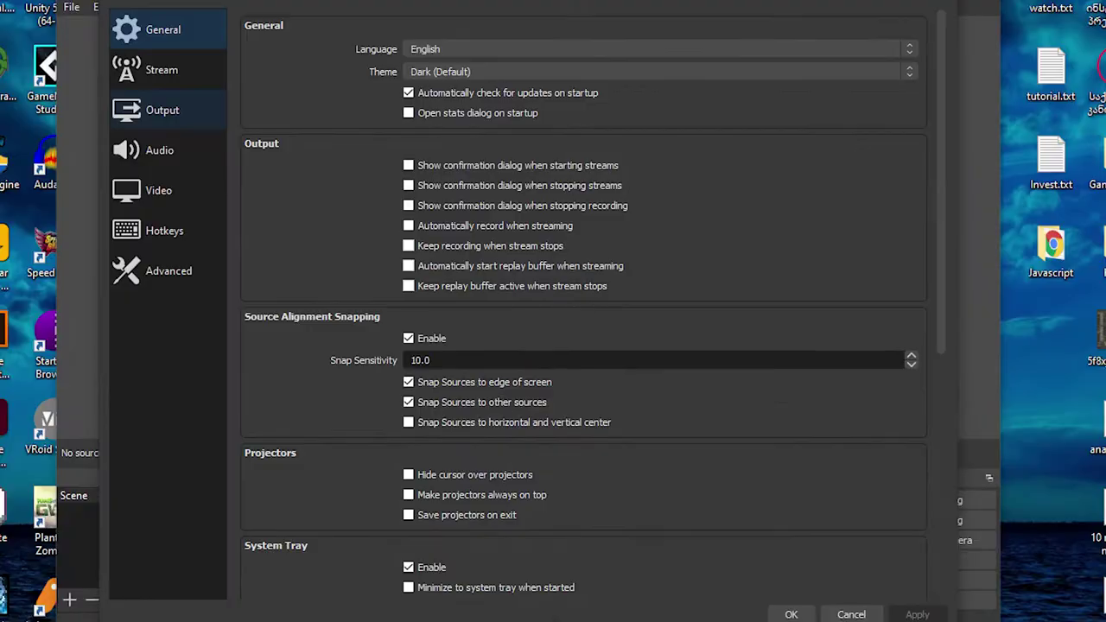
pyautogui.click(316, 162)
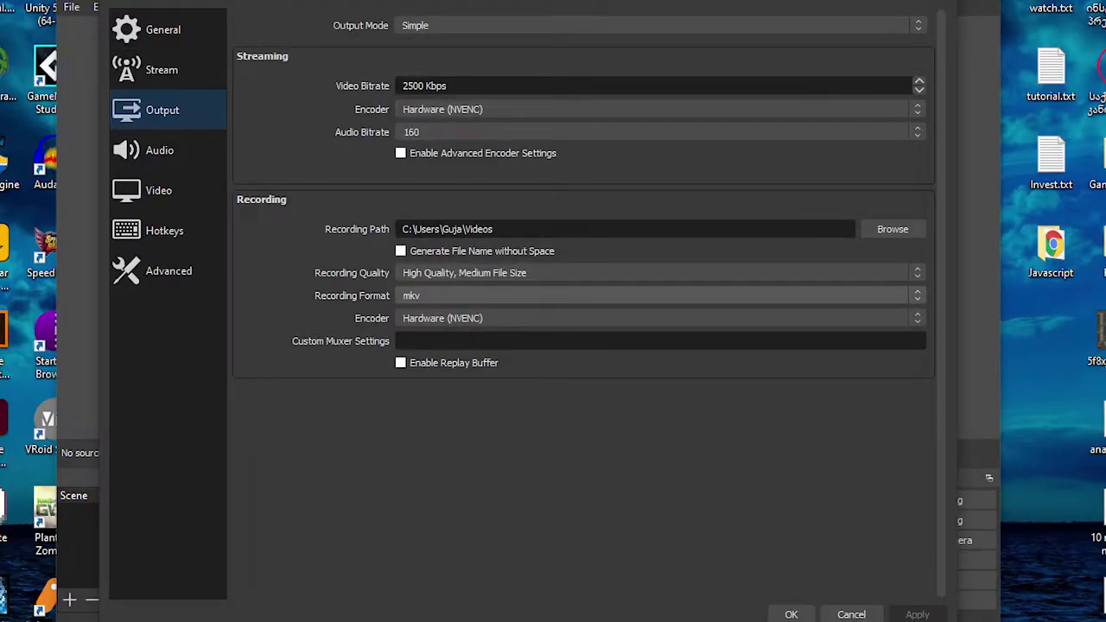
pyautogui.click(660, 295)
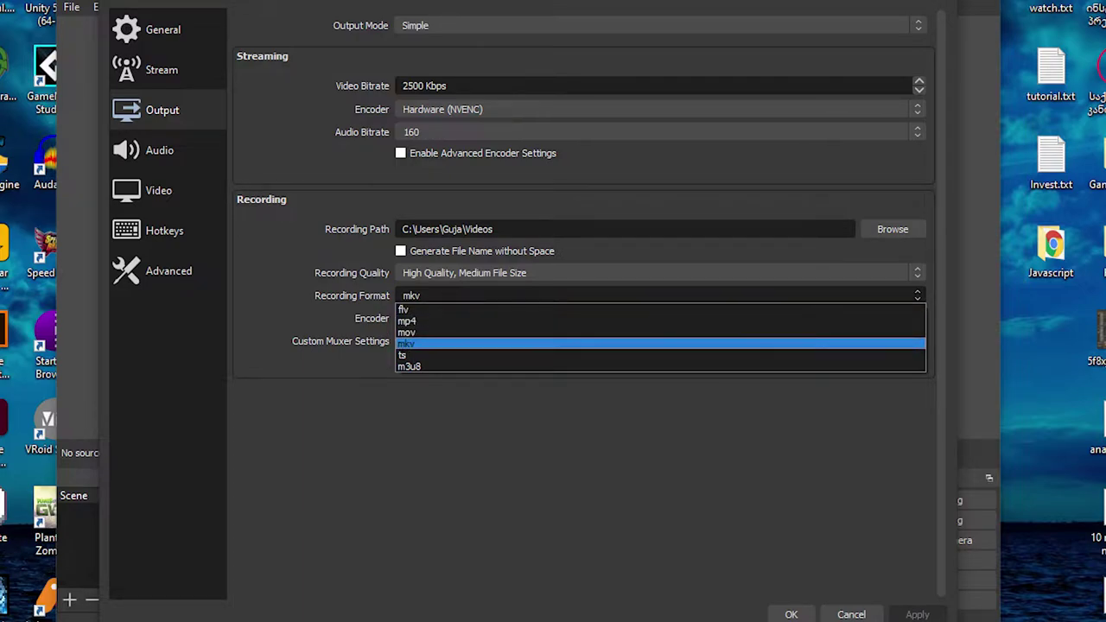
pyautogui.click(660, 343)
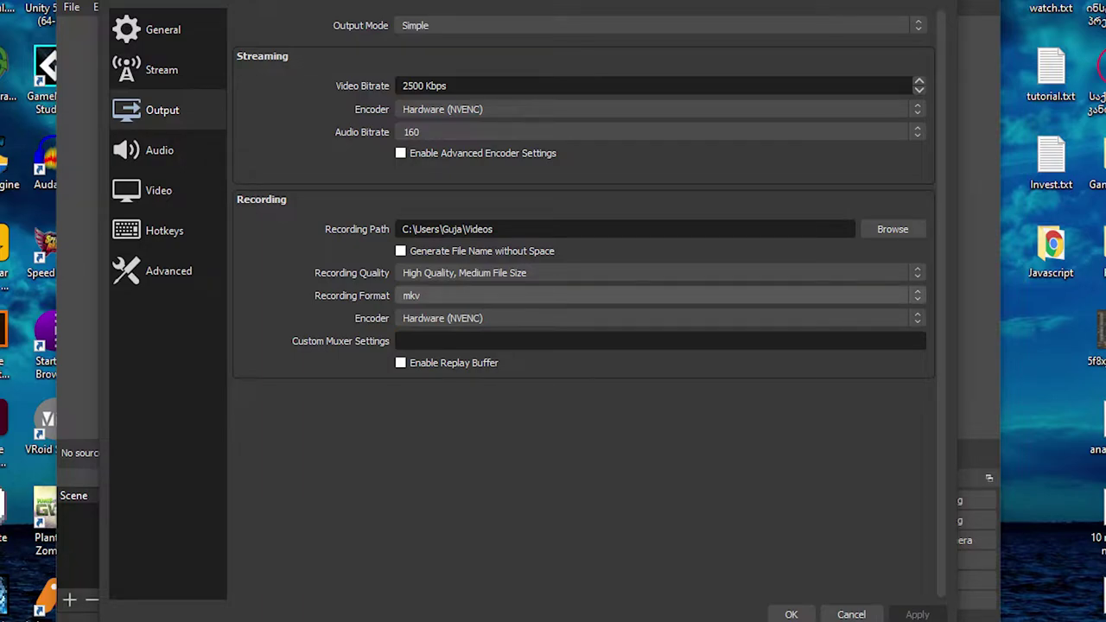
pyautogui.click(660, 295)
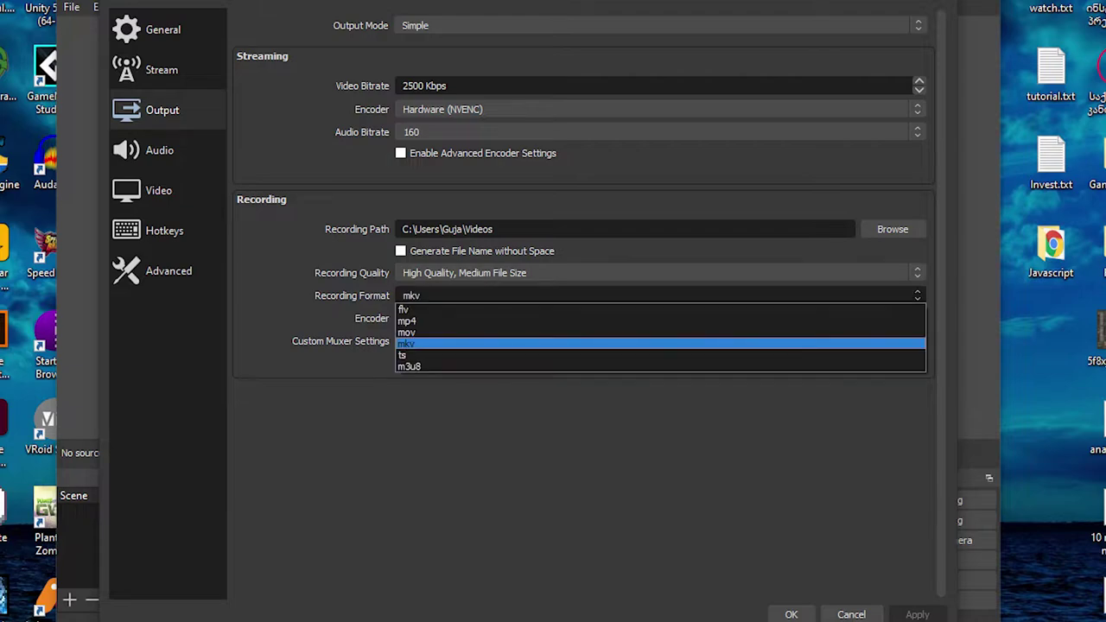
pyautogui.click(660, 319)
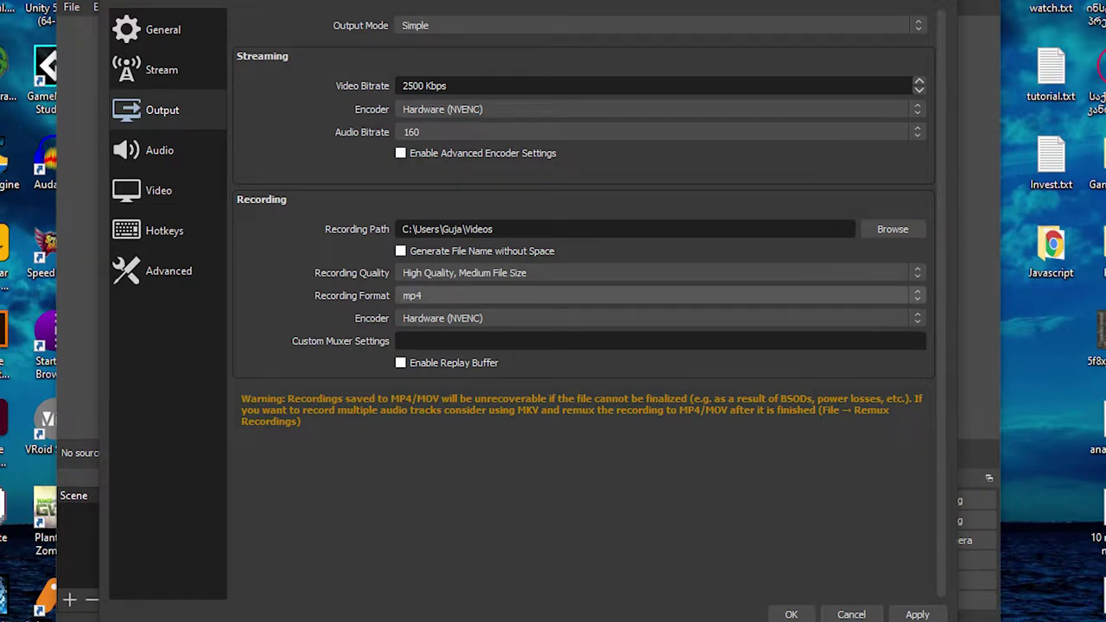
pyautogui.click(660, 295)
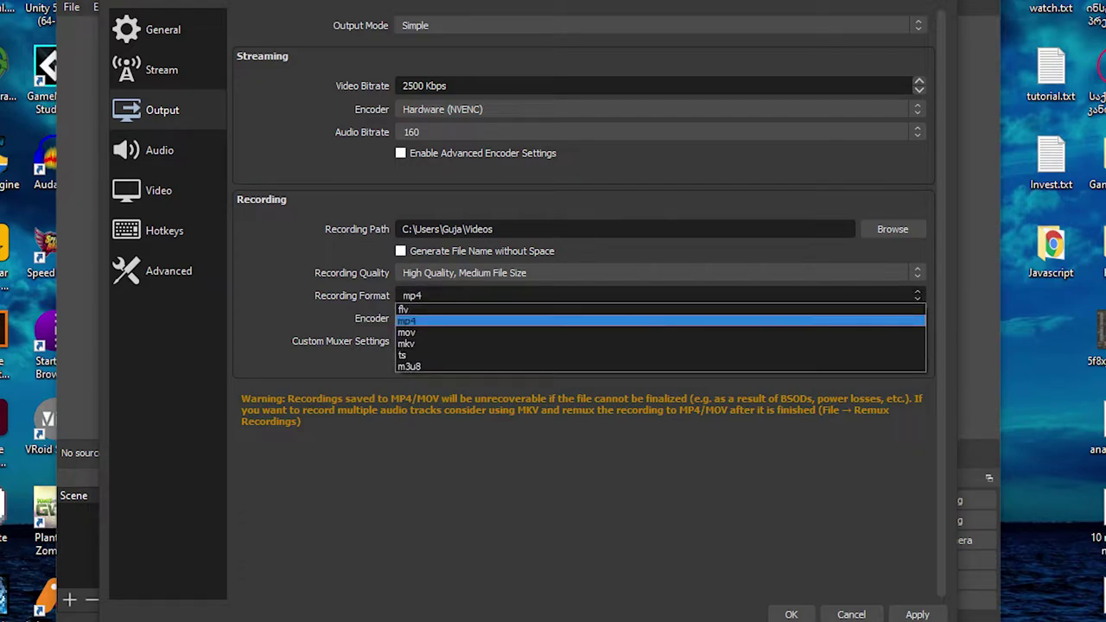
pyautogui.click(423, 320)
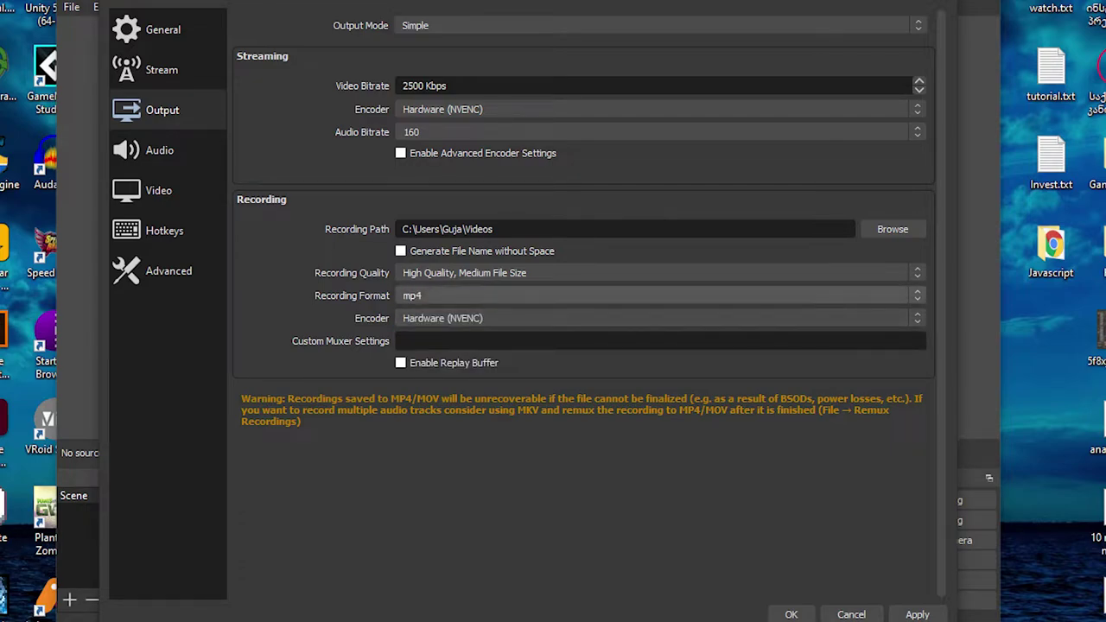
# - Set the streaming video bitrate to 3500 Kbps and check the recording path
pyautogui.moveTo(425, 86); pyautogui.dragTo(401, 86)
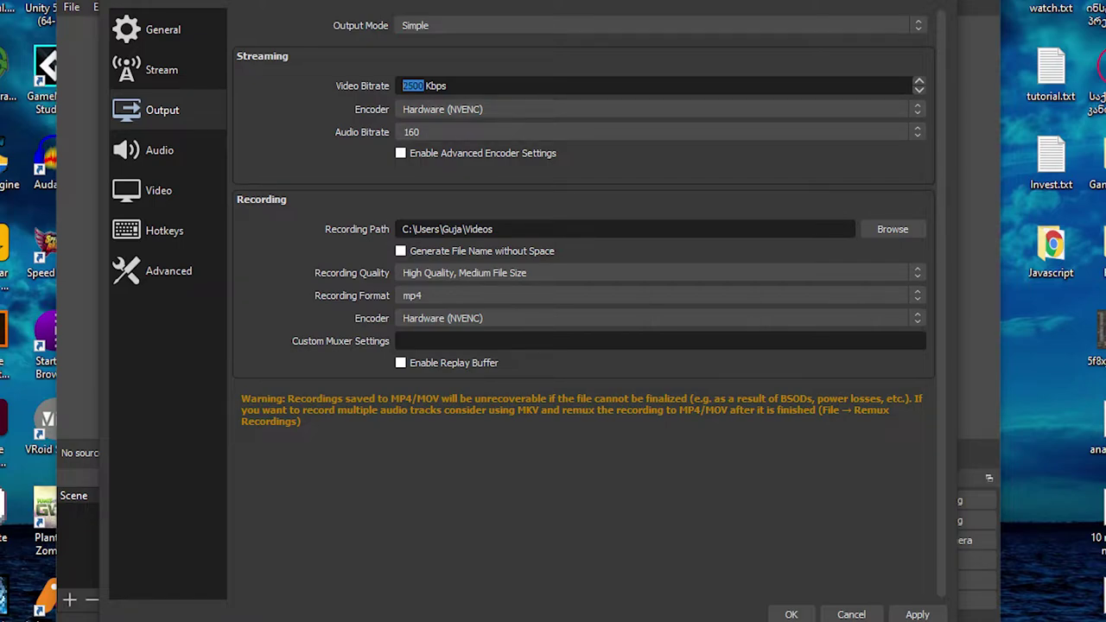
pyautogui.write('3500')
pyautogui.moveTo(495, 229); pyautogui.dragTo(402, 229)
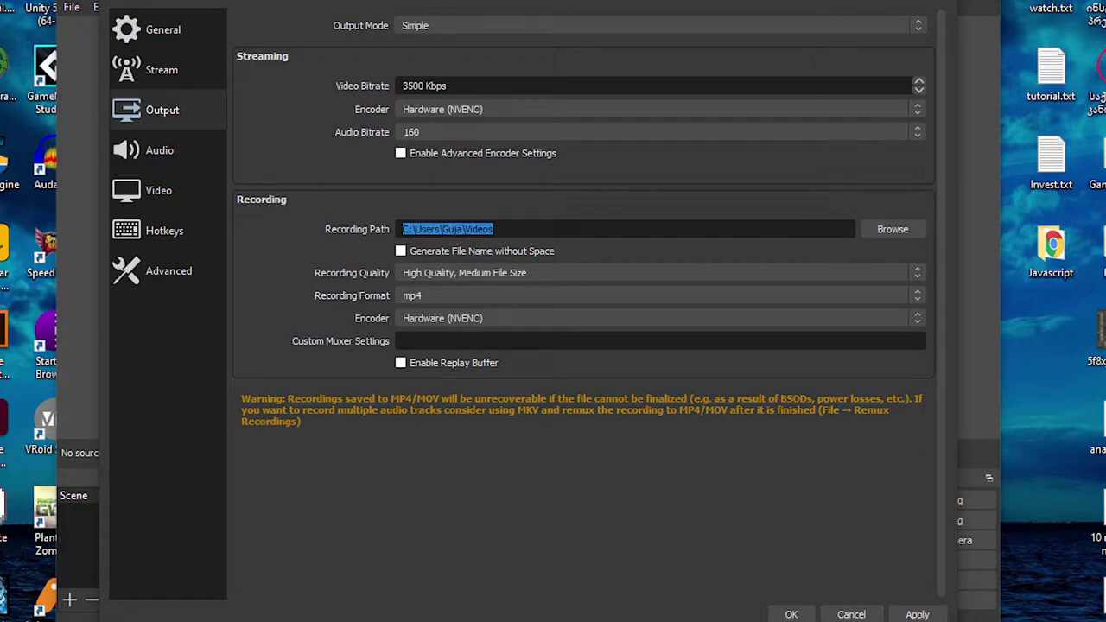
pyautogui.click(516, 229)
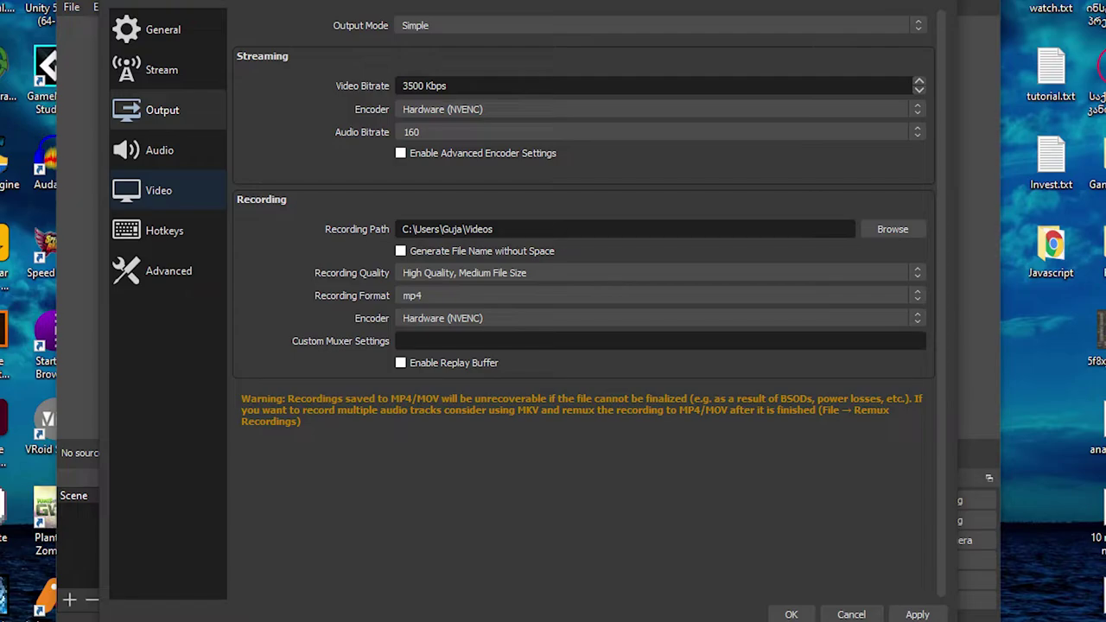
# - Review the base and output resolutions in the video settings and choose 60 as the common FPS value
pyautogui.click(158, 190)
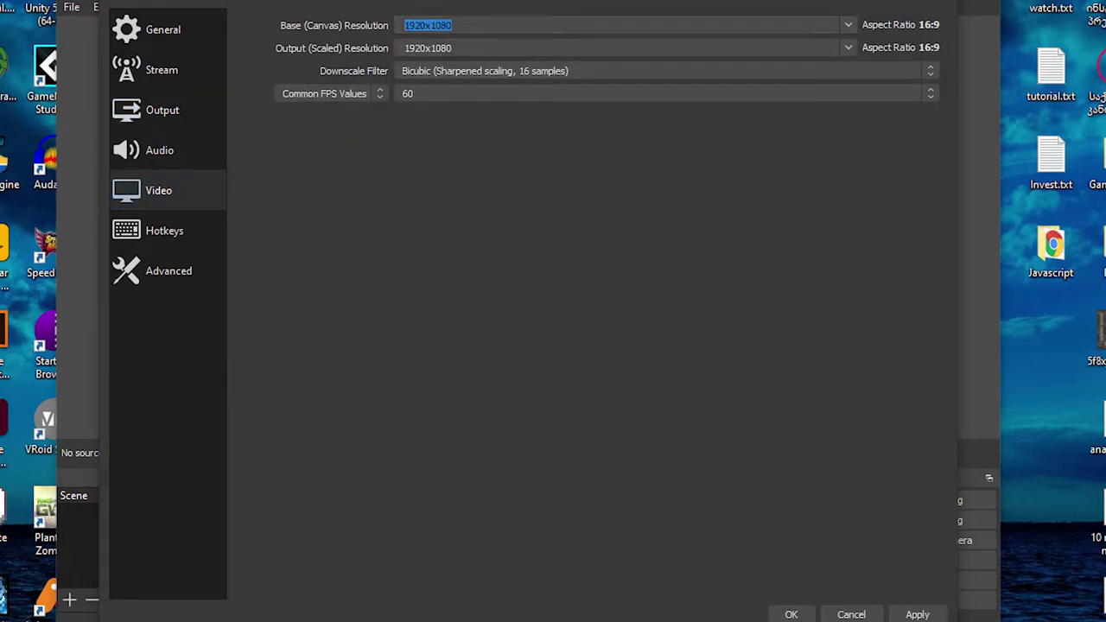
pyautogui.press('Tab')
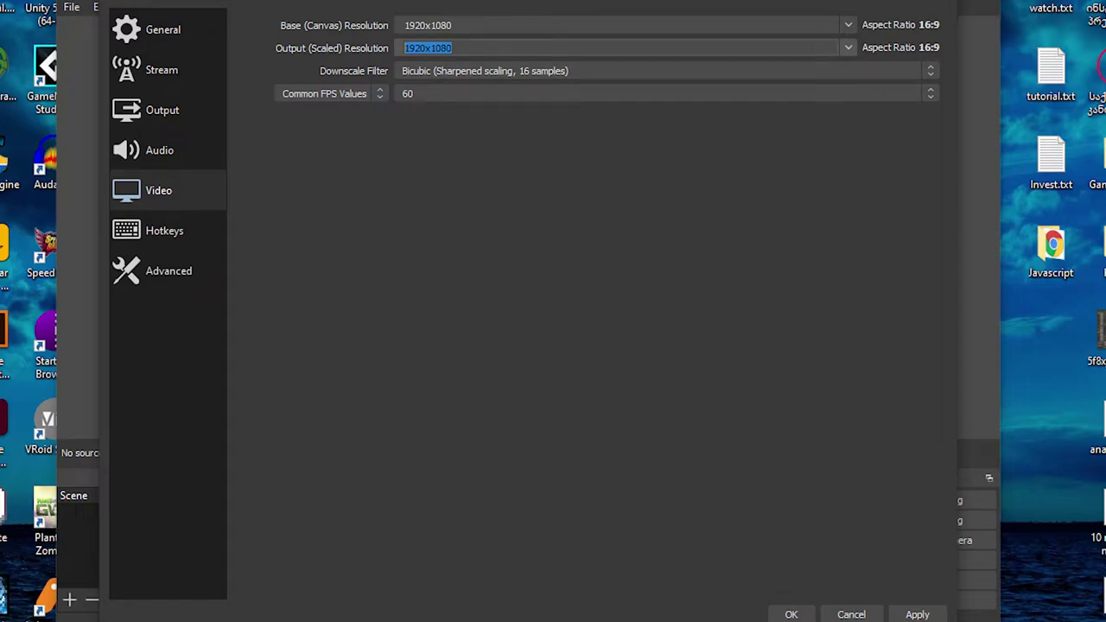
pyautogui.moveTo(458, 49); pyautogui.dragTo(403, 48)
pyautogui.click(666, 93)
pyautogui.click(666, 209)
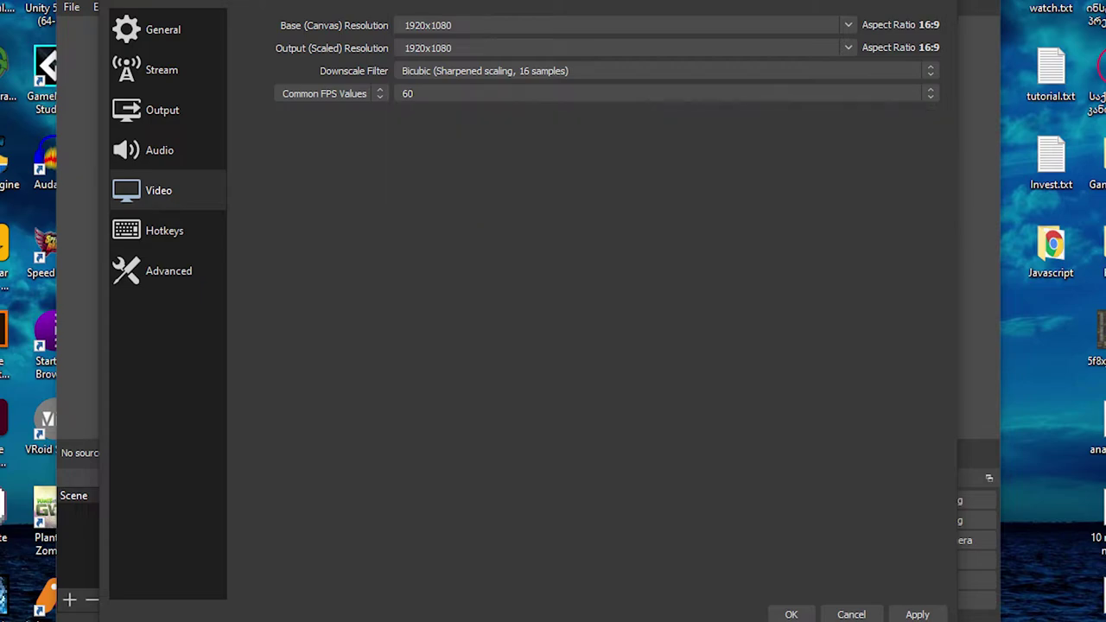
# - Look through the advanced, hotkeys, audio and general settings, and save the changed settings
pyautogui.click(168, 271)
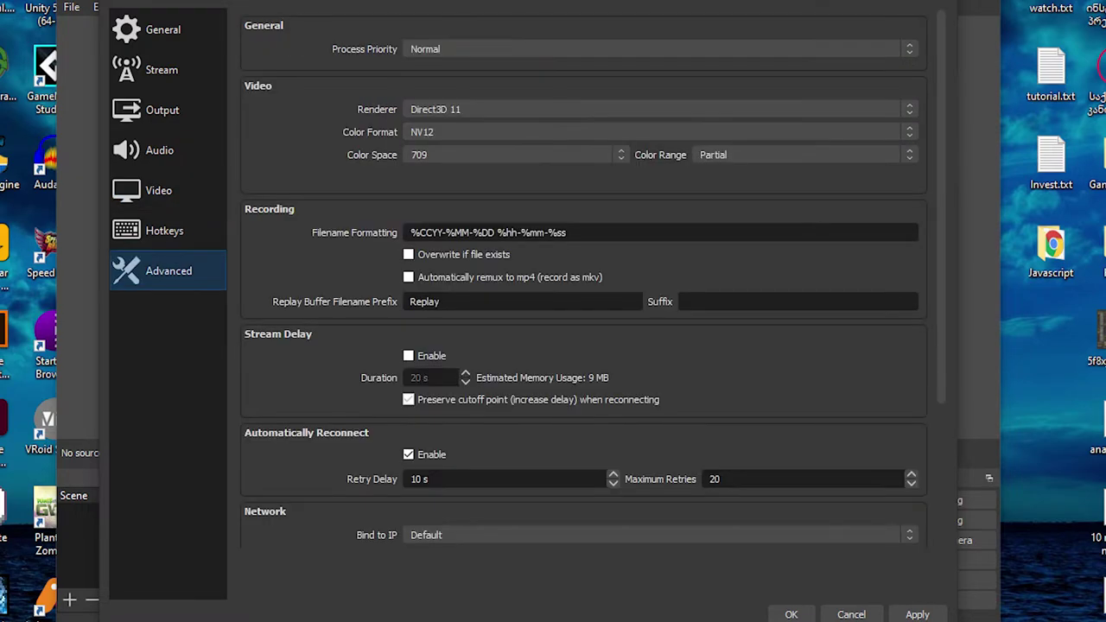
pyautogui.click(164, 231)
pyautogui.press('Up')
pyautogui.press('Up')
pyautogui.press('Up')
pyautogui.press('Up')
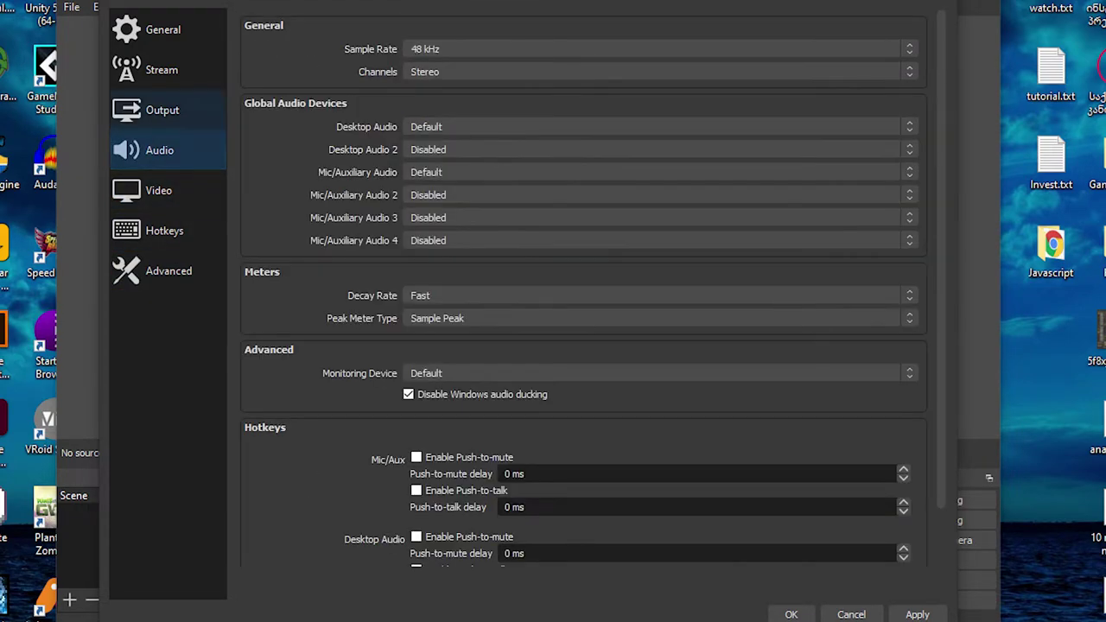
pyautogui.click(163, 29)
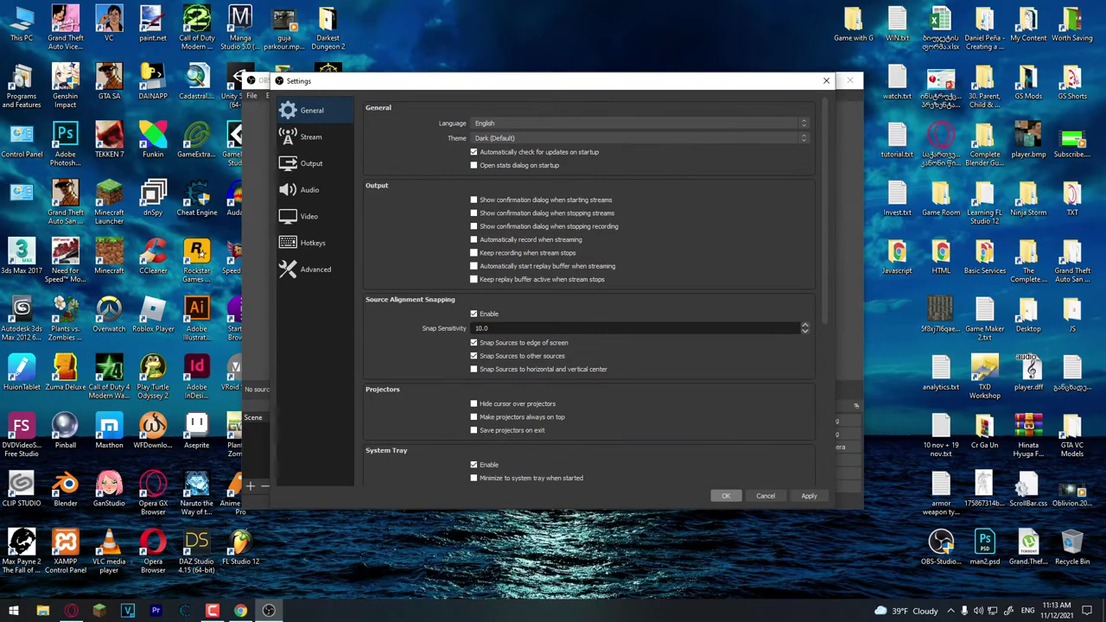
pyautogui.click(790, 615)
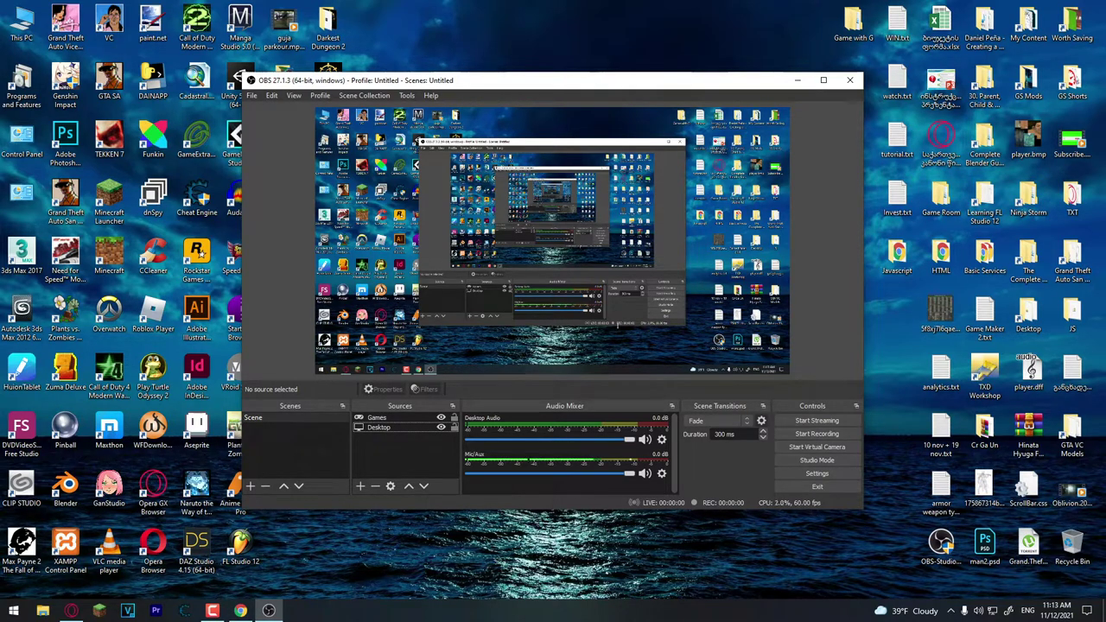
# - Start recording, and review the device choices in the Mic/Aux properties before accepting them
pyautogui.click(813, 434)
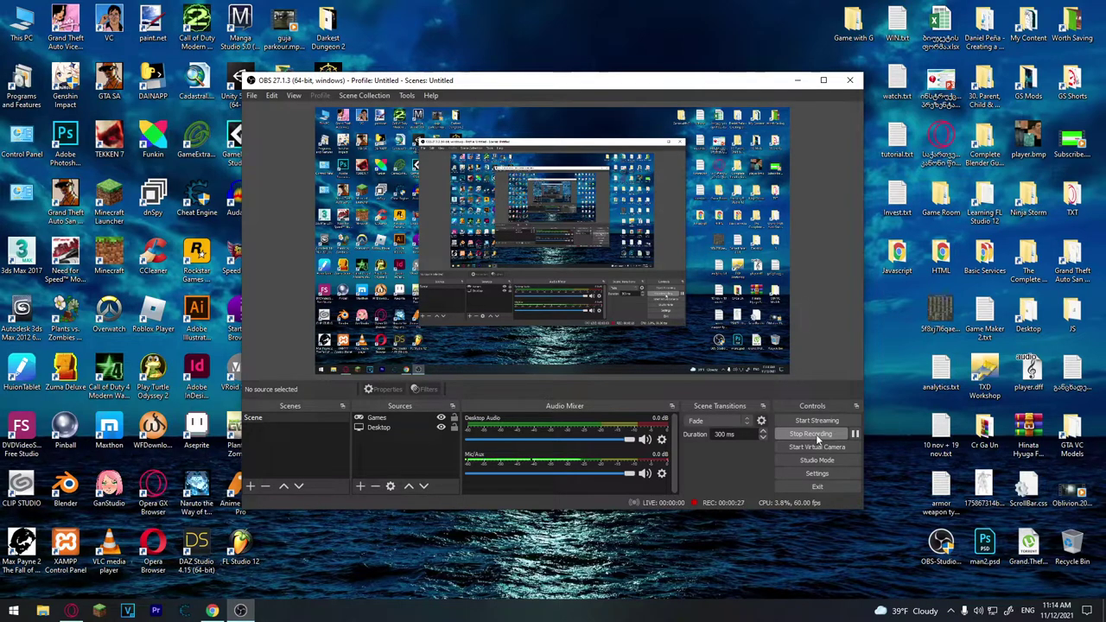
pyautogui.click(661, 475)
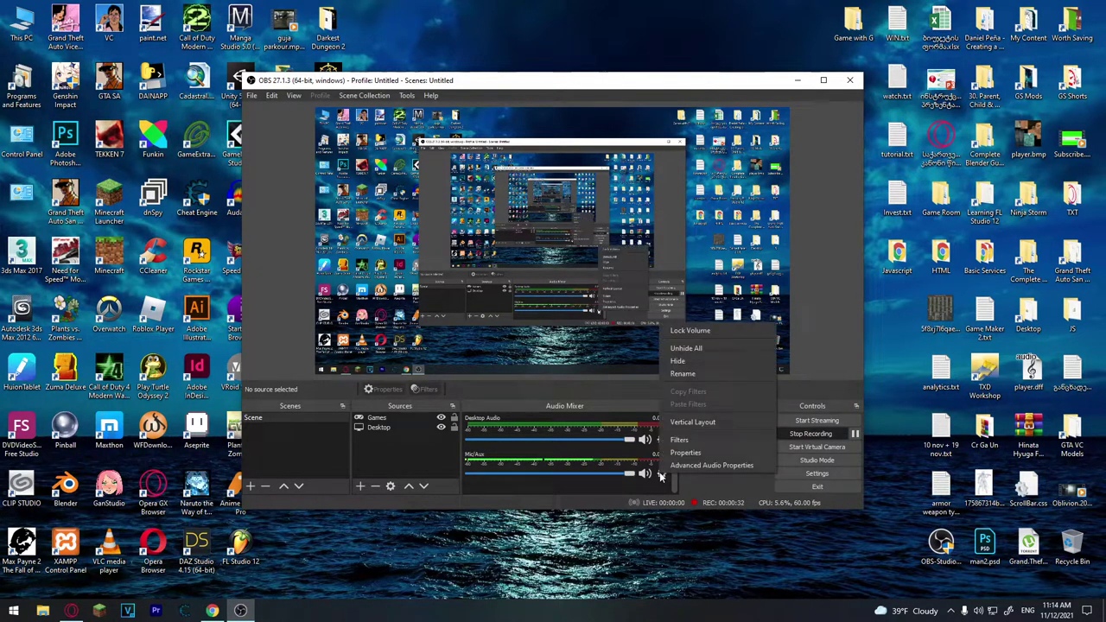
pyautogui.click(706, 452)
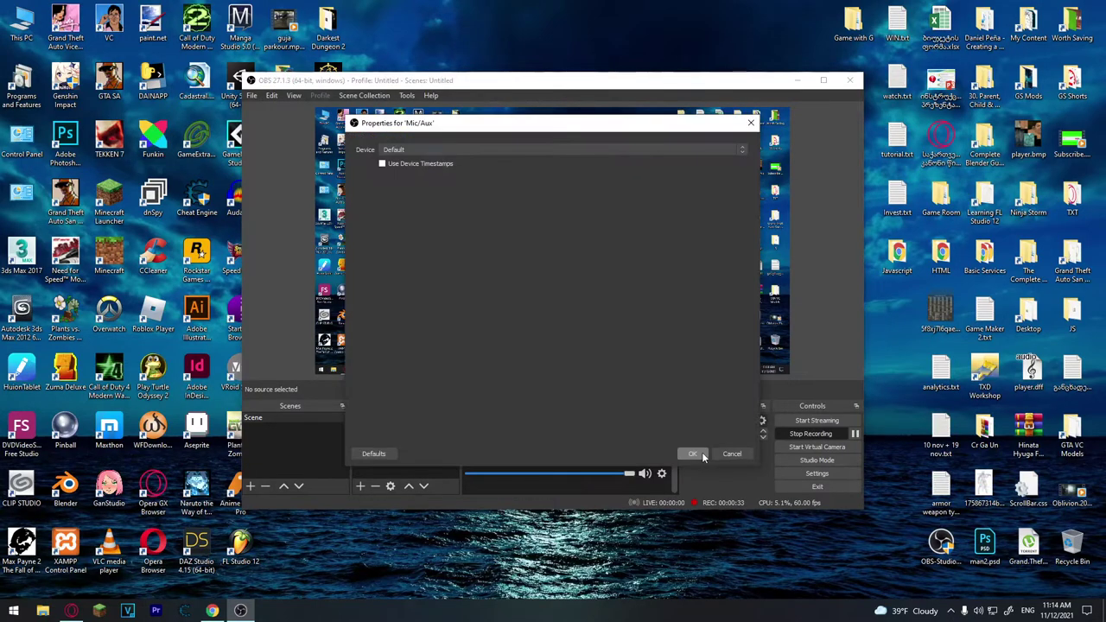
pyautogui.click(449, 147)
pyautogui.click(433, 166)
pyautogui.click(696, 455)
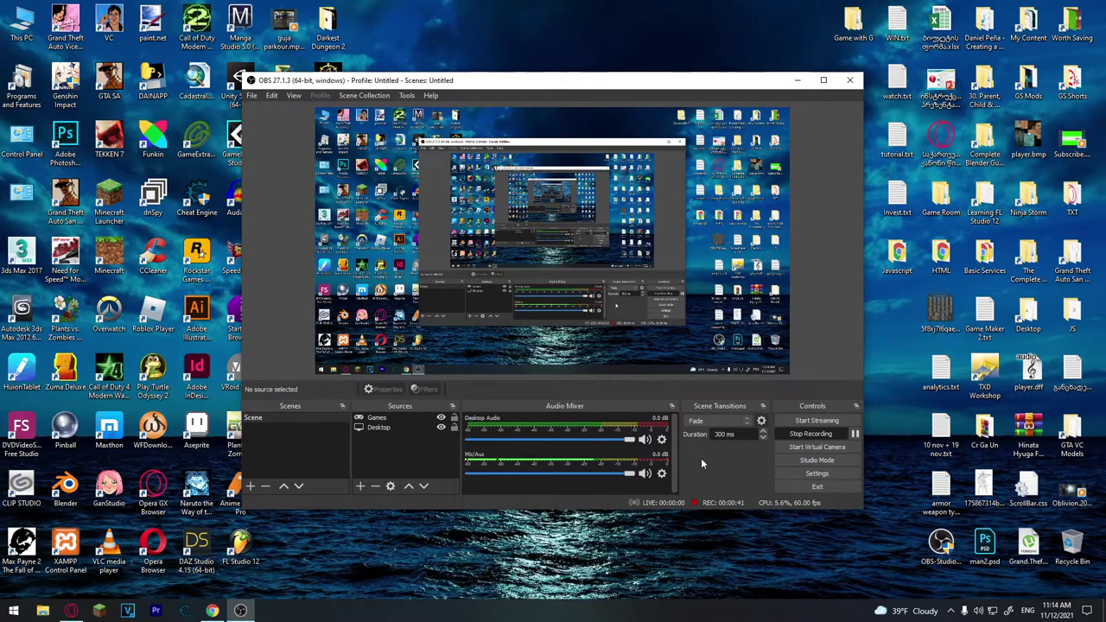
# - Minimize OBS Studio with the recording running and start Minecraft from the Minecraft Launcher
pyautogui.click(797, 79)
pyautogui.rightClick(521, 220)
pyautogui.click(556, 252)
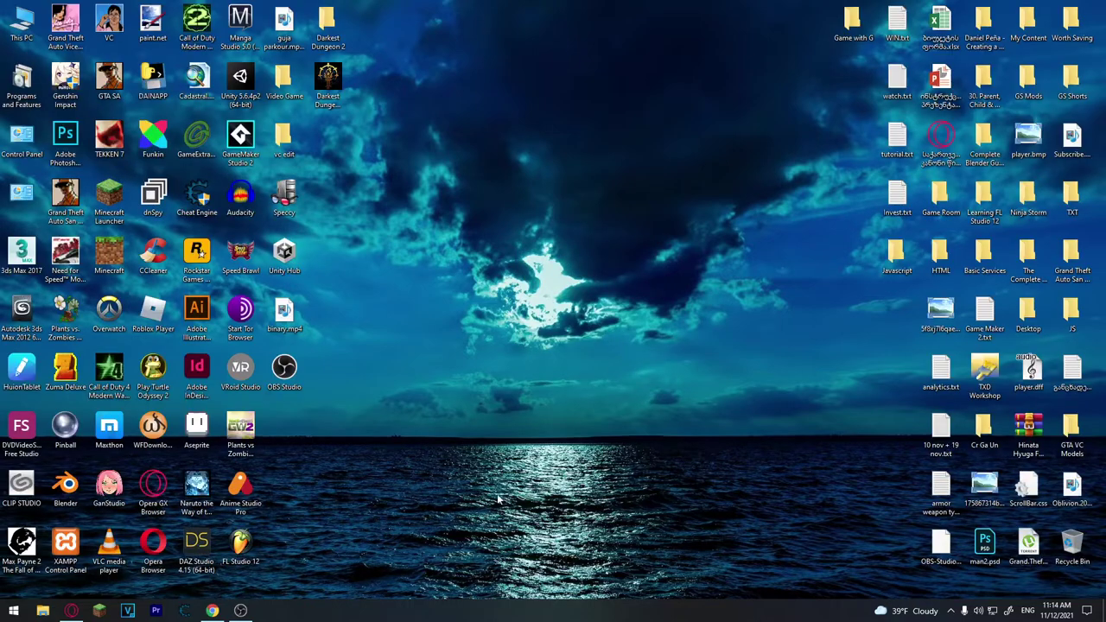
pyautogui.click(98, 611)
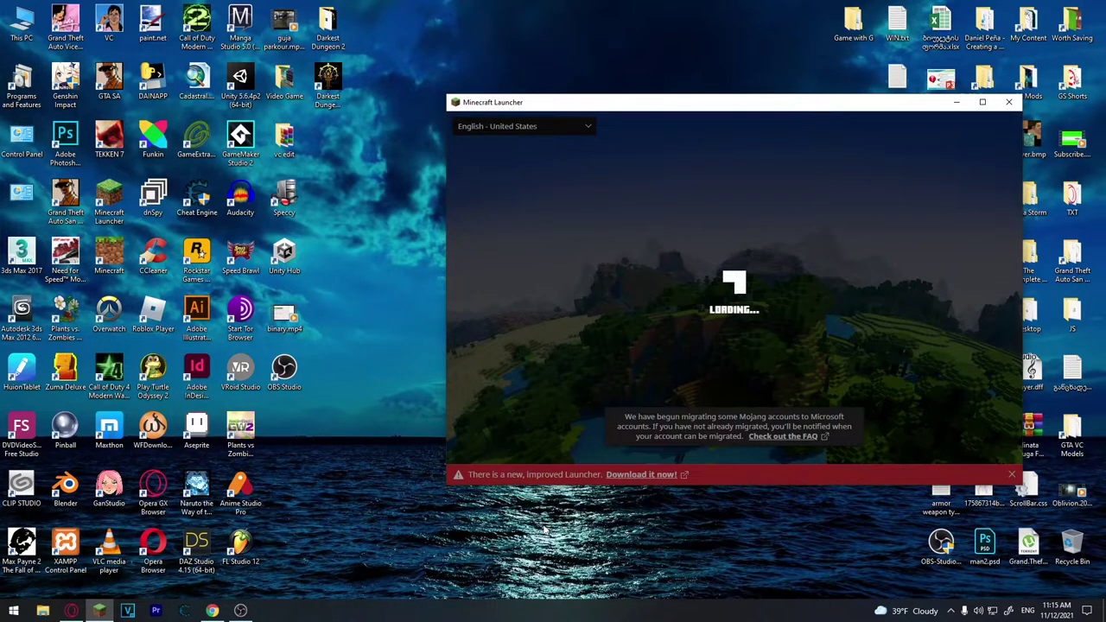
pyautogui.click(765, 404)
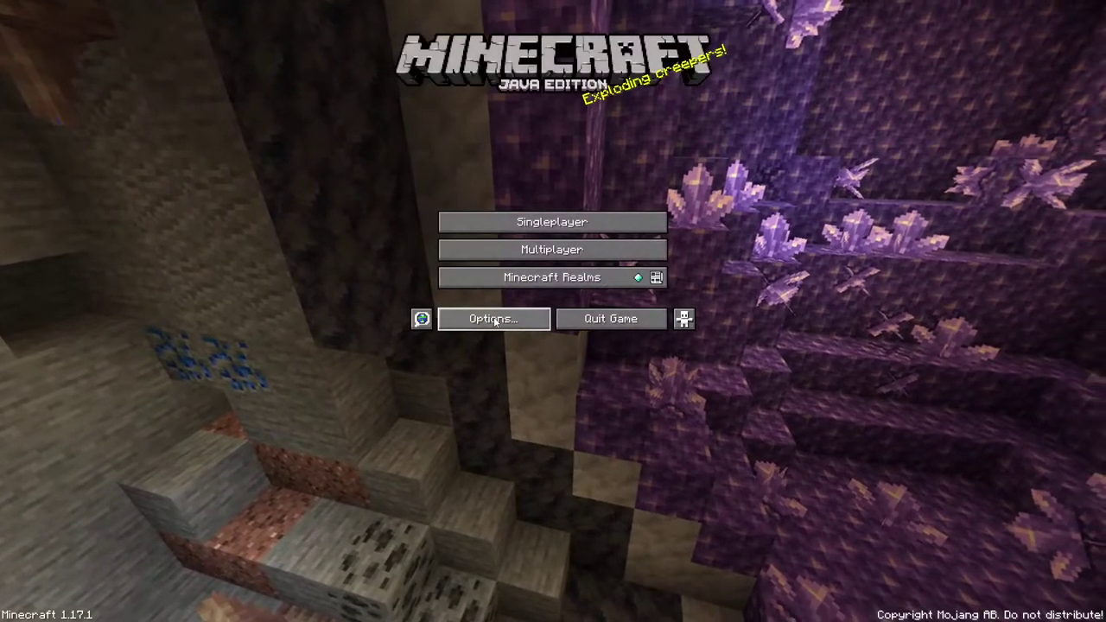
# - Look at Minecraft's options and singleplayer screens, returning to the title screen
pyautogui.click(495, 320)
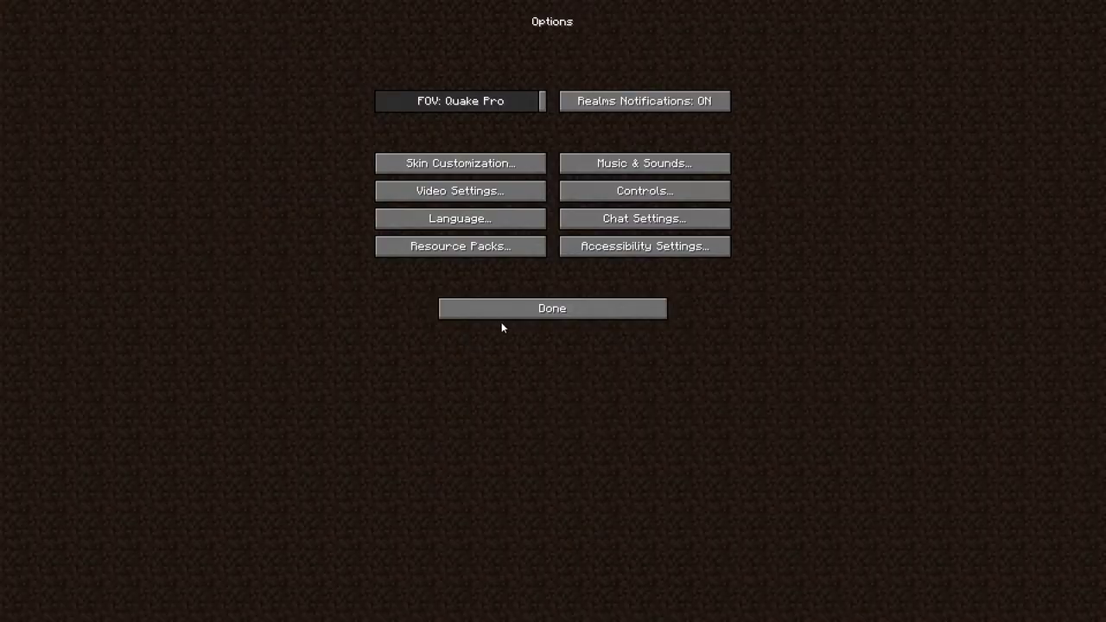
pyautogui.click(601, 313)
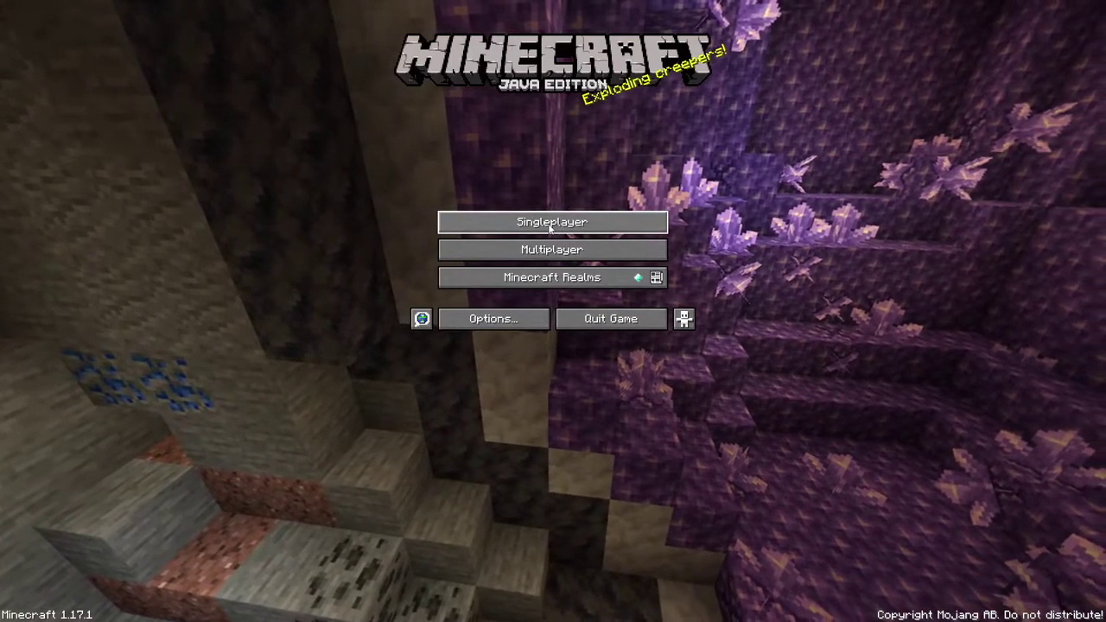
pyautogui.click(548, 222)
pyautogui.press('Escape')
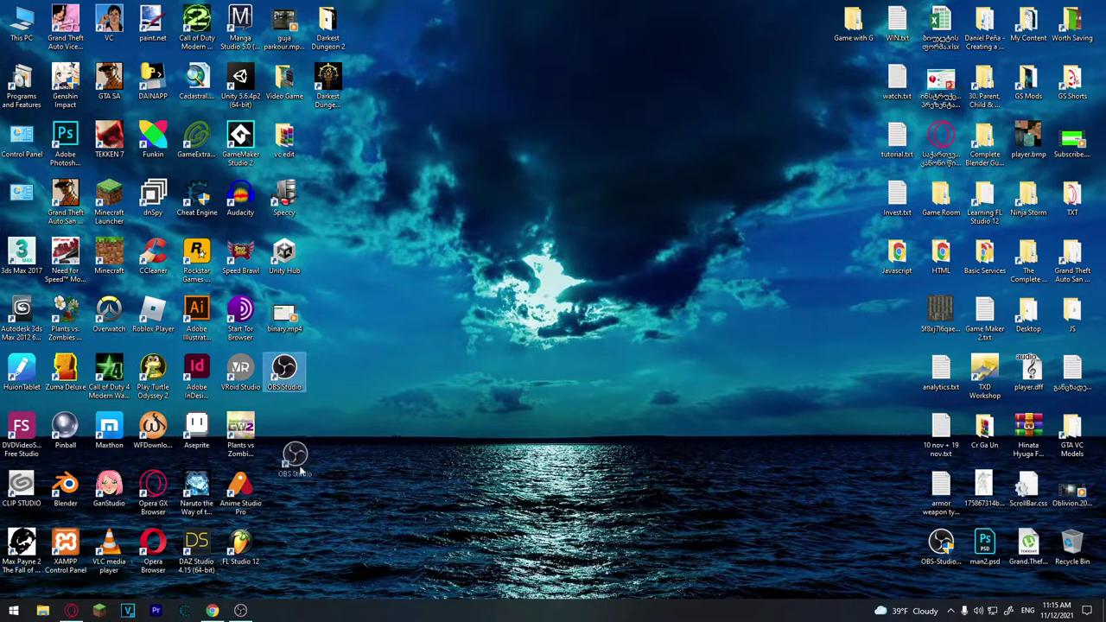
# - Move the OBS Studio taskbar entry beside Premiere Pro and bring the OBS Studio window back up
pyautogui.moveTo(240, 609); pyautogui.dragTo(180, 612)
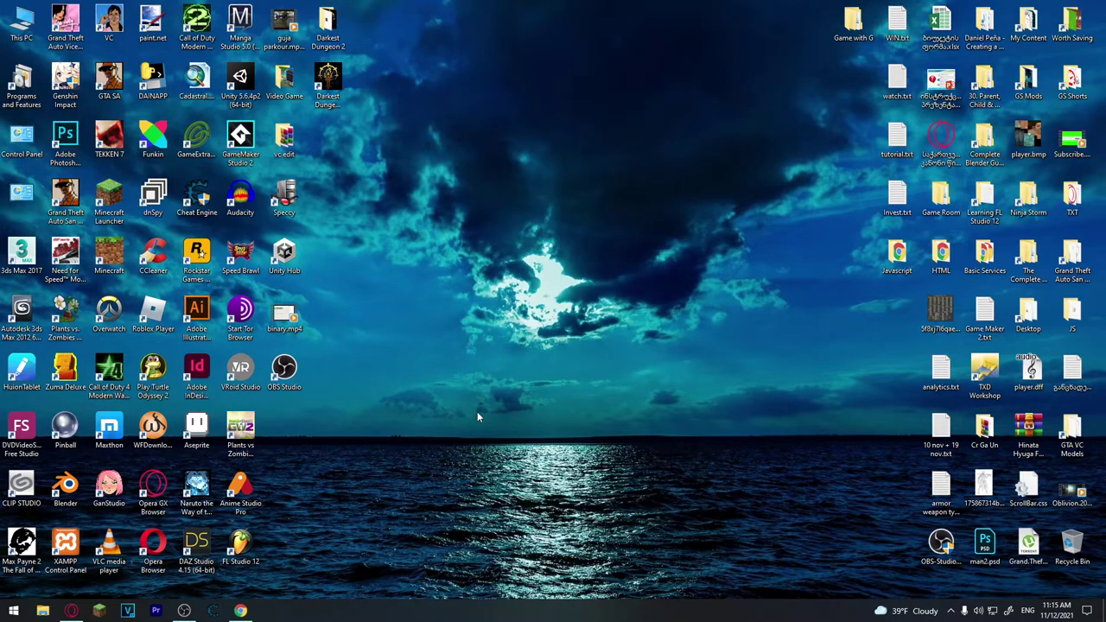
pyautogui.click(184, 611)
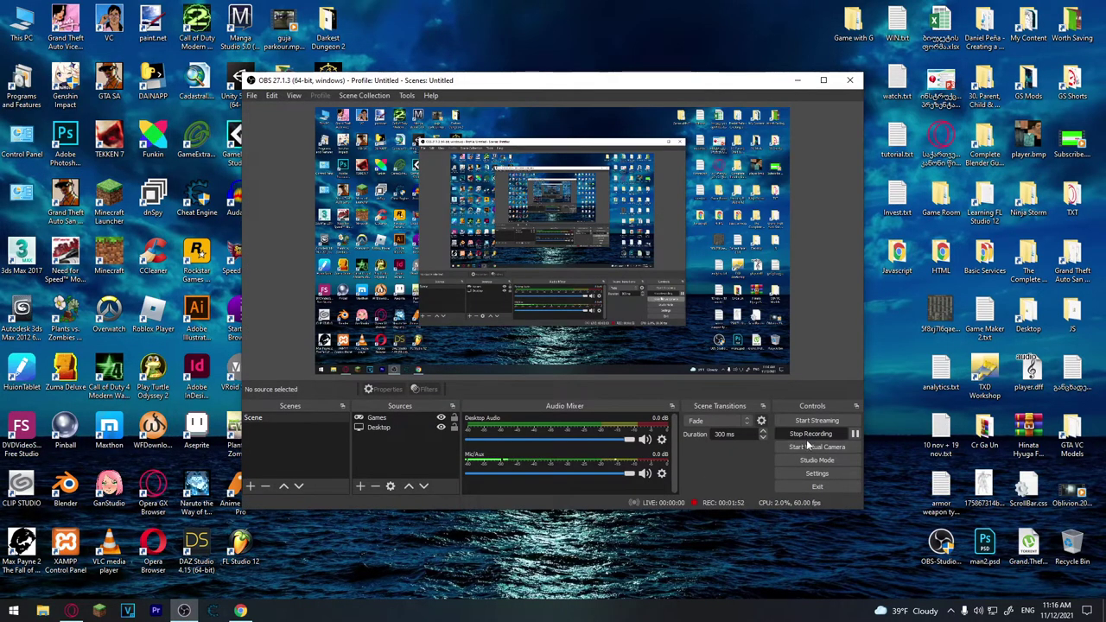